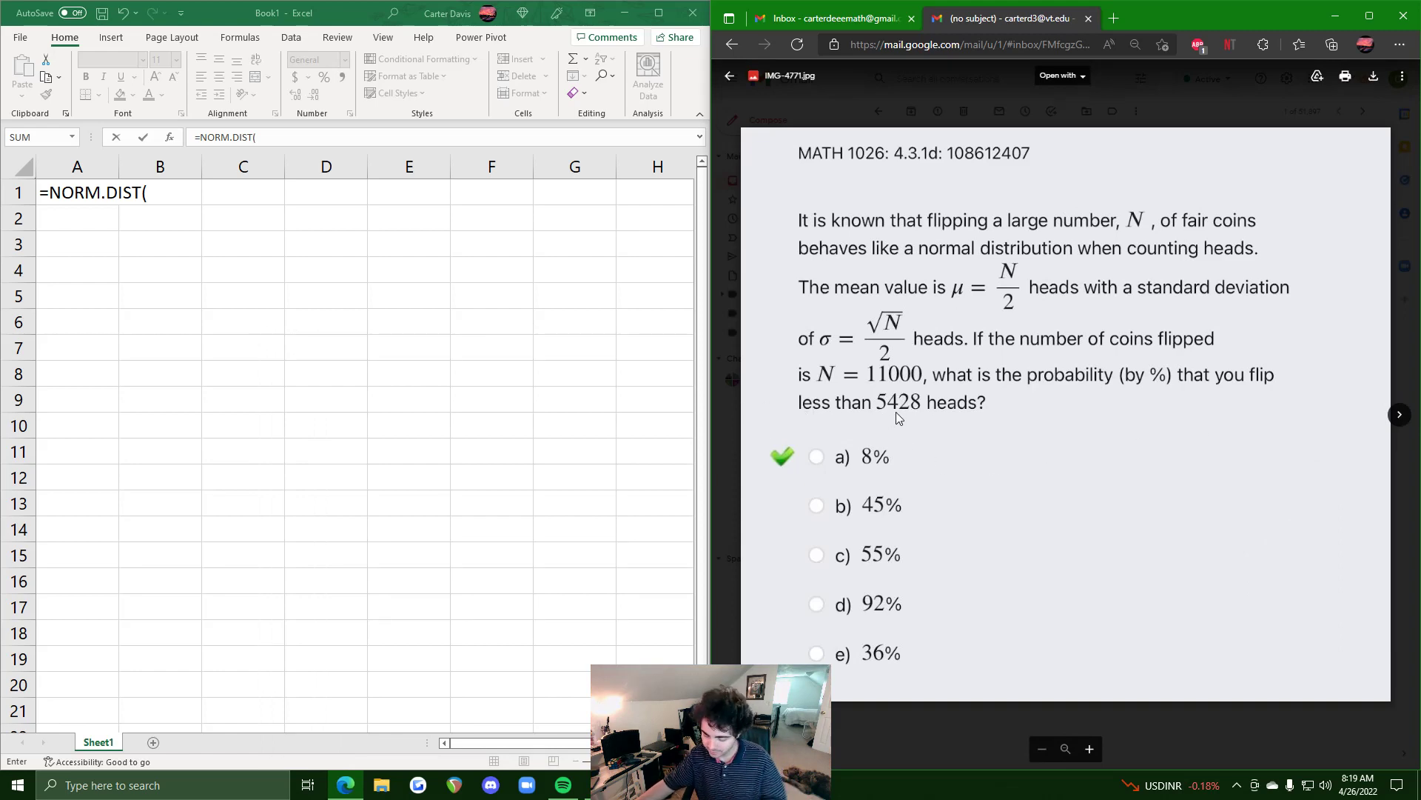
- Look through the three coin-flip question images and return to the one asking about less than 5428 heads
key(Right)
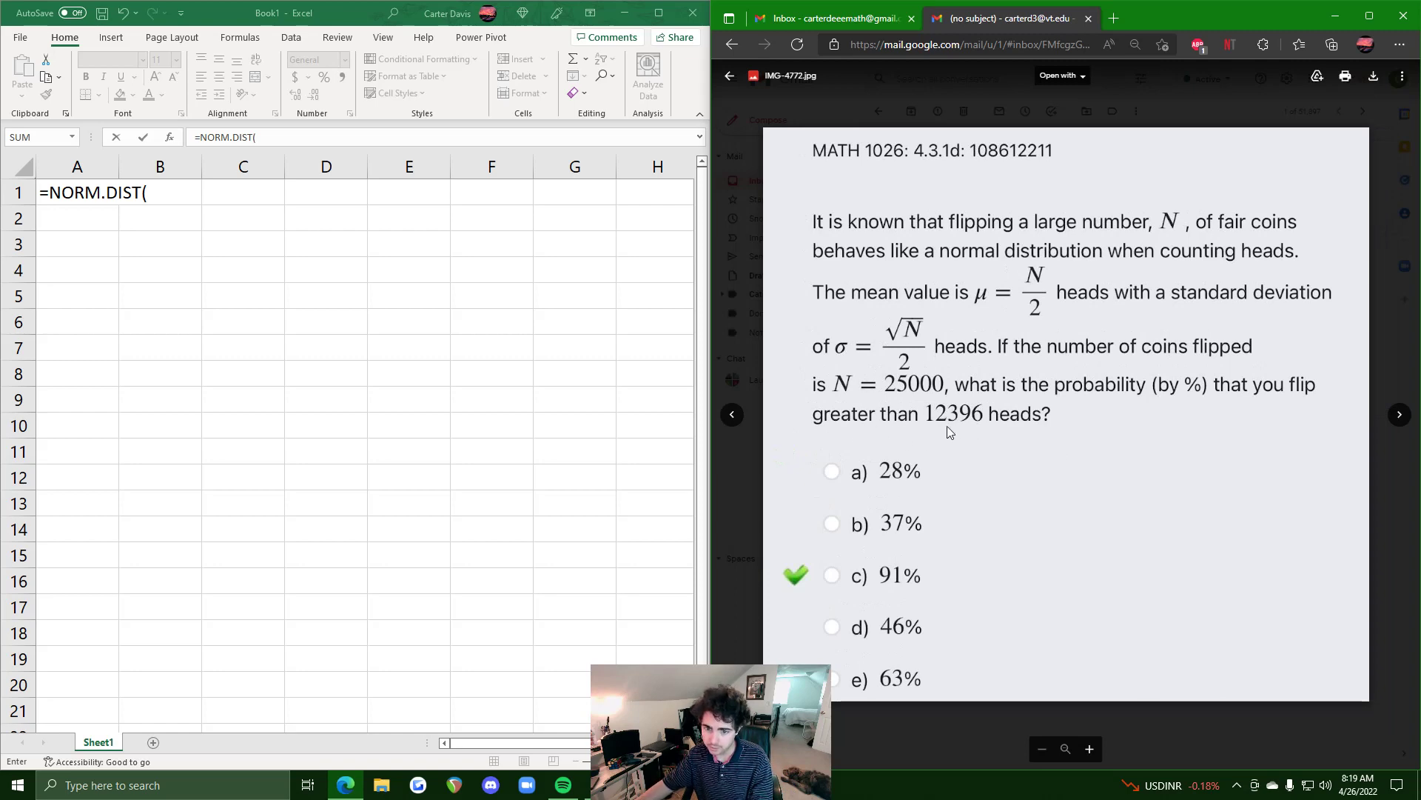
key(Right)
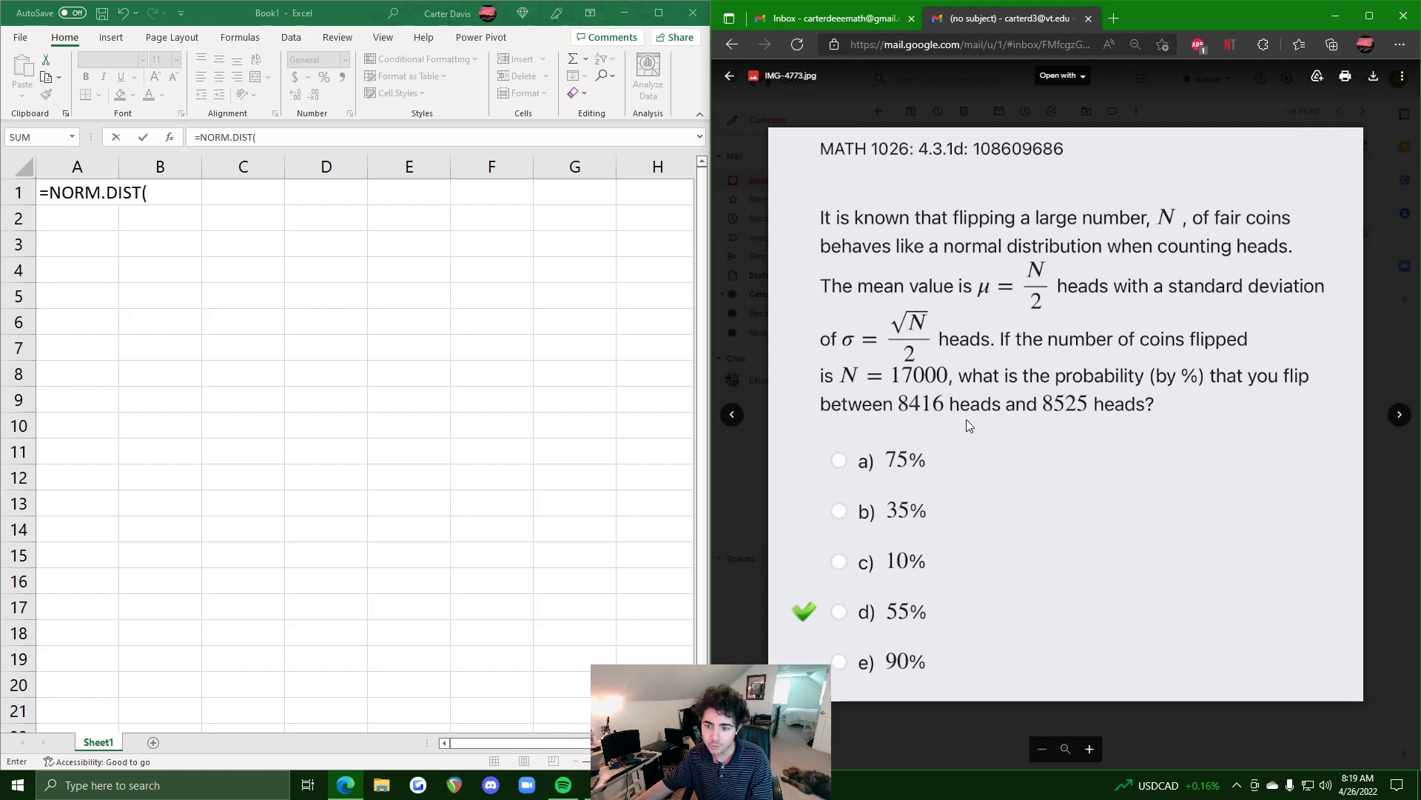
key(Left)
key(Left)
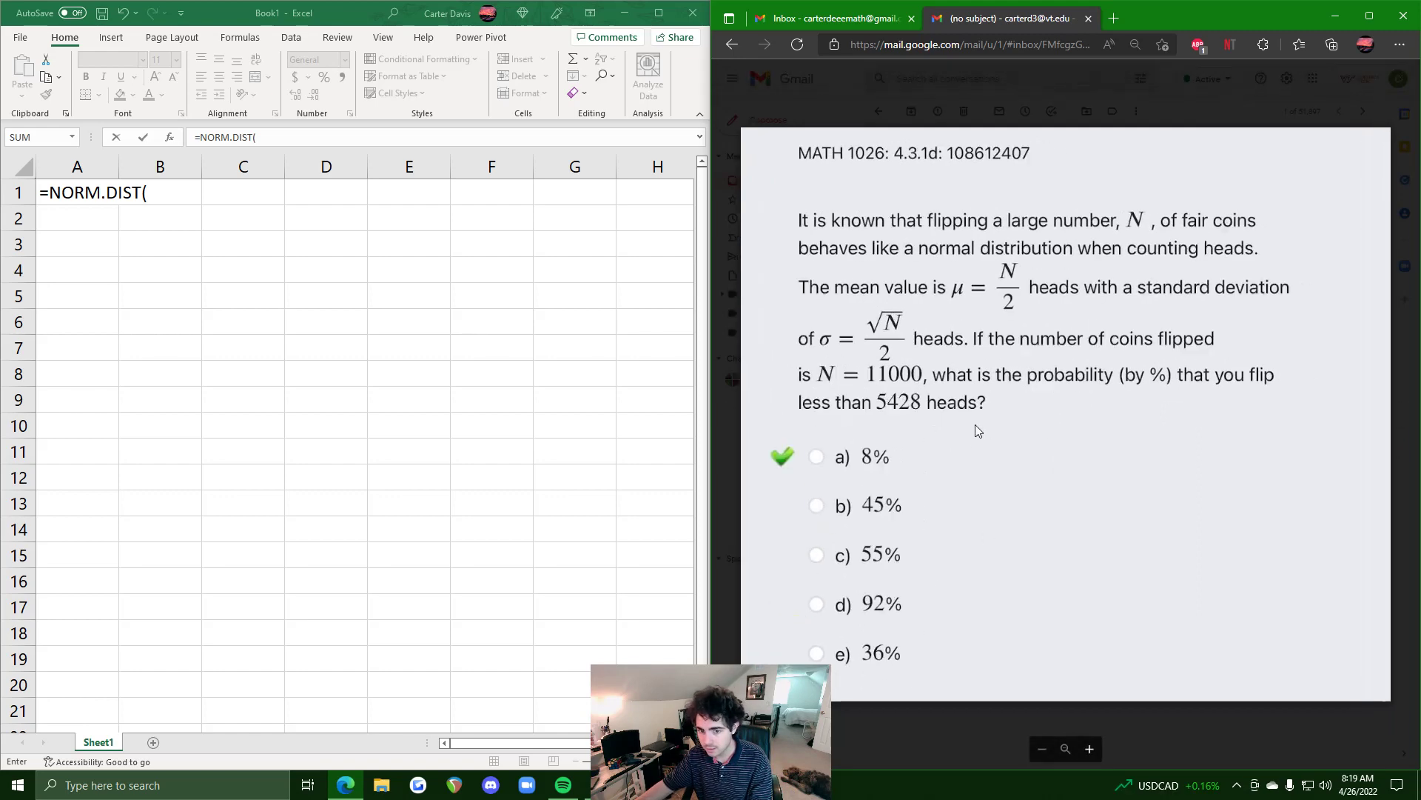
- Discard the unfinished NORM.DIST entry in cell A1
click(151, 216)
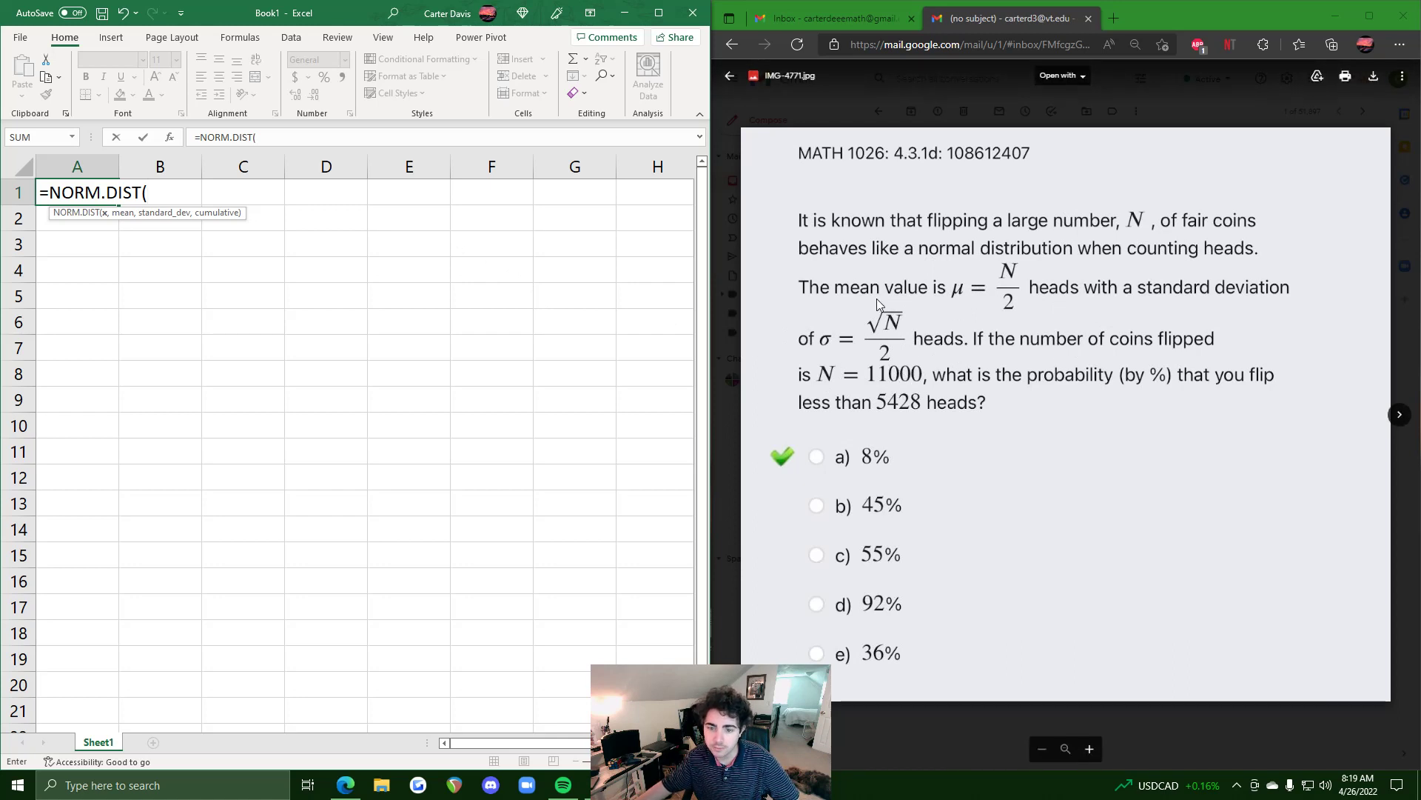
click(239, 241)
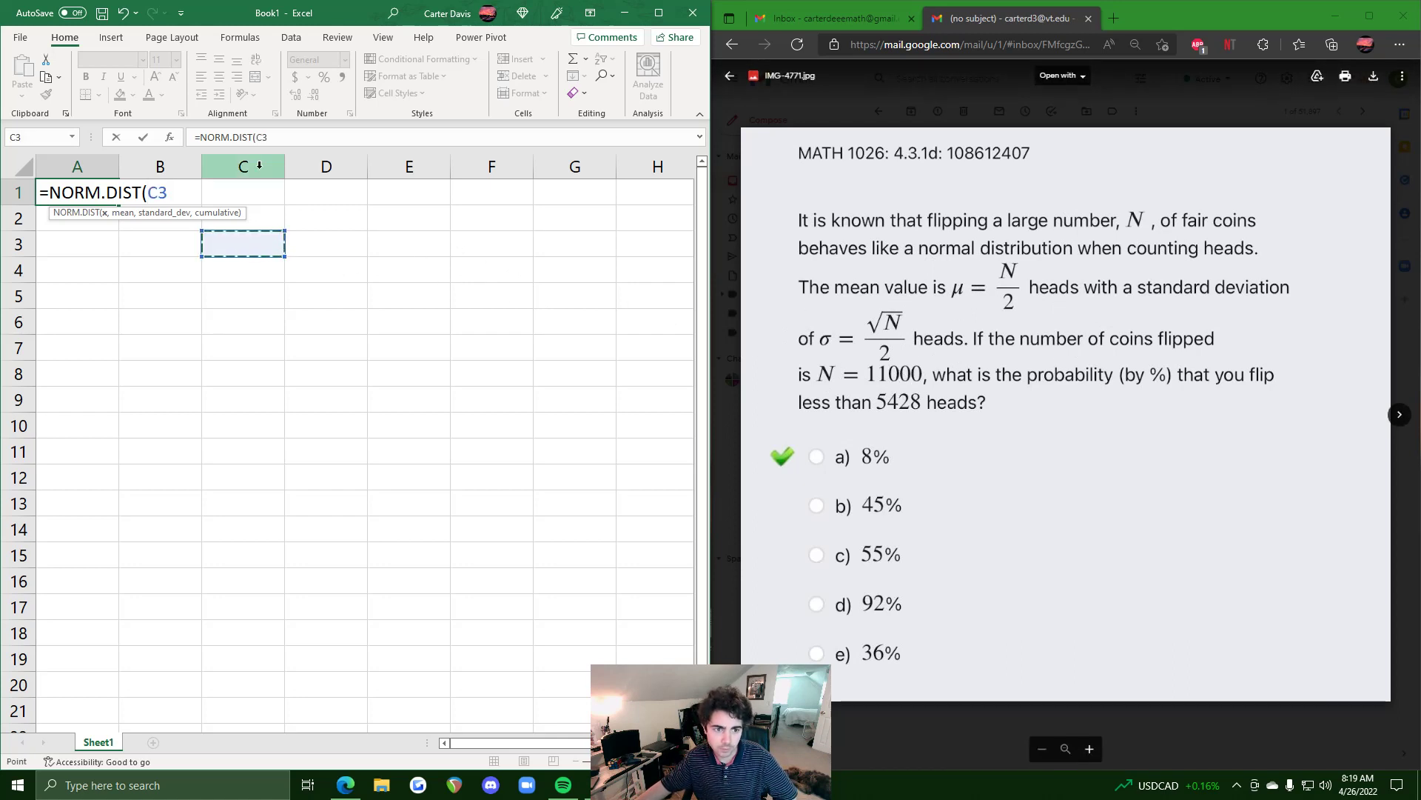
key(Escape)
- Calculate the mean for 11000 coins in cell C3 with the formula =11000/2
click(246, 234)
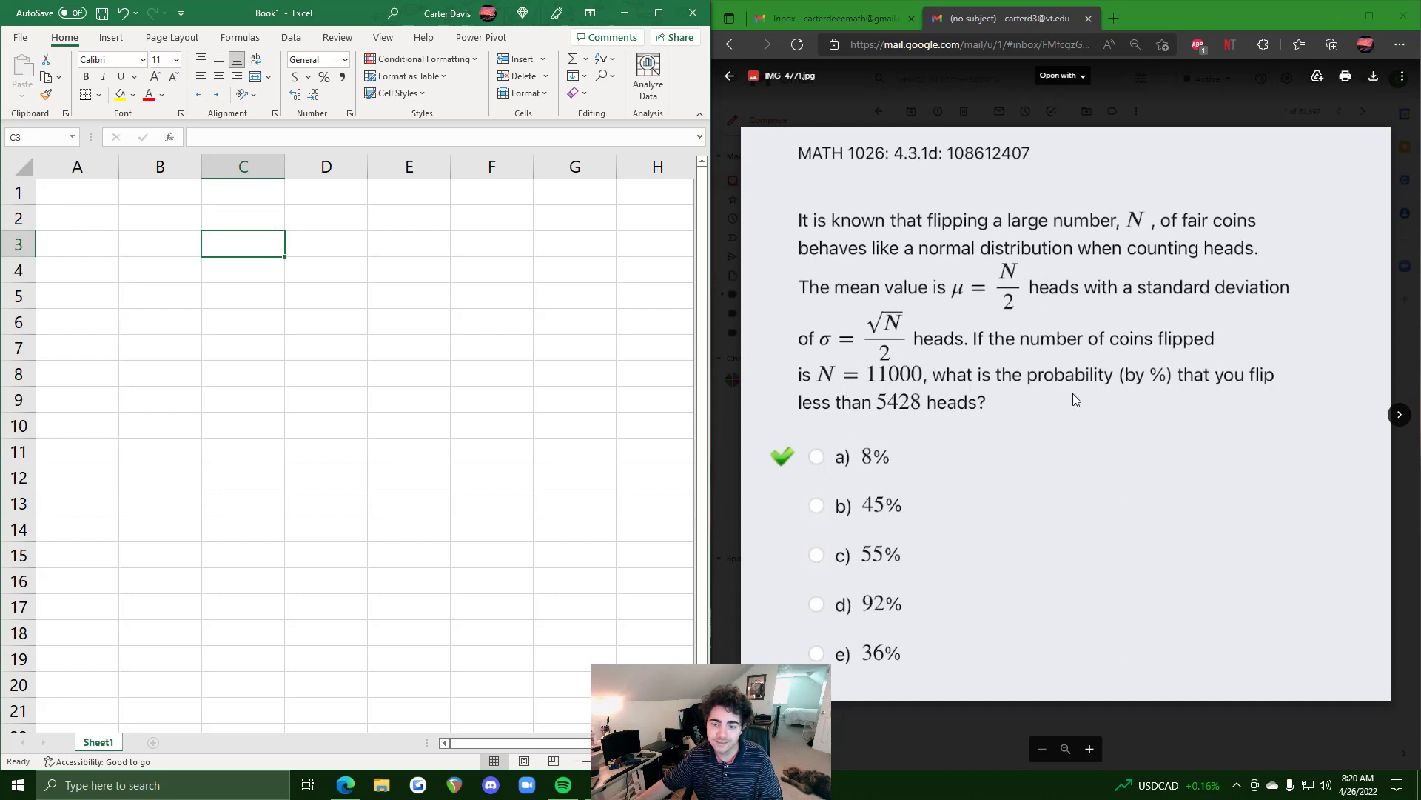
text(=)
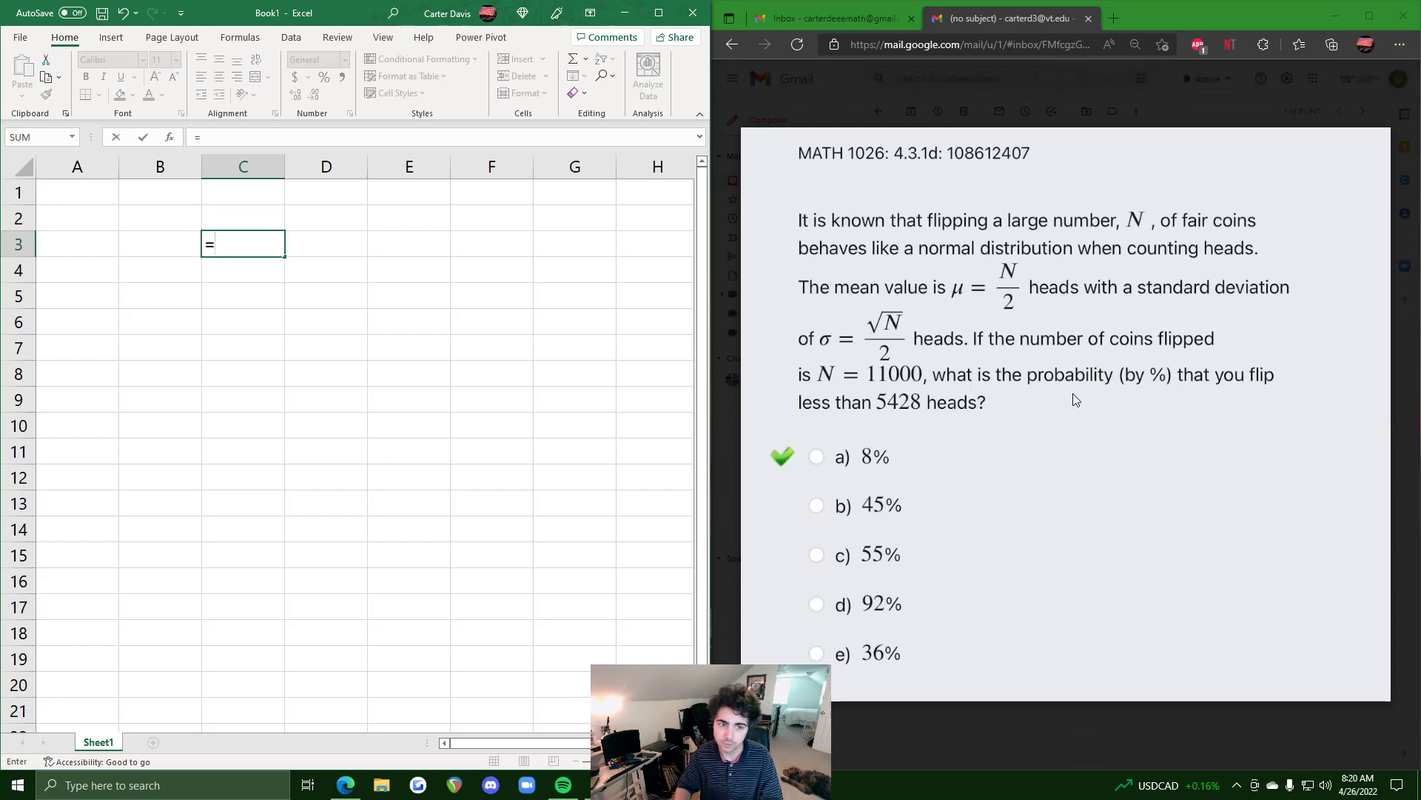
text(11)
text(00)
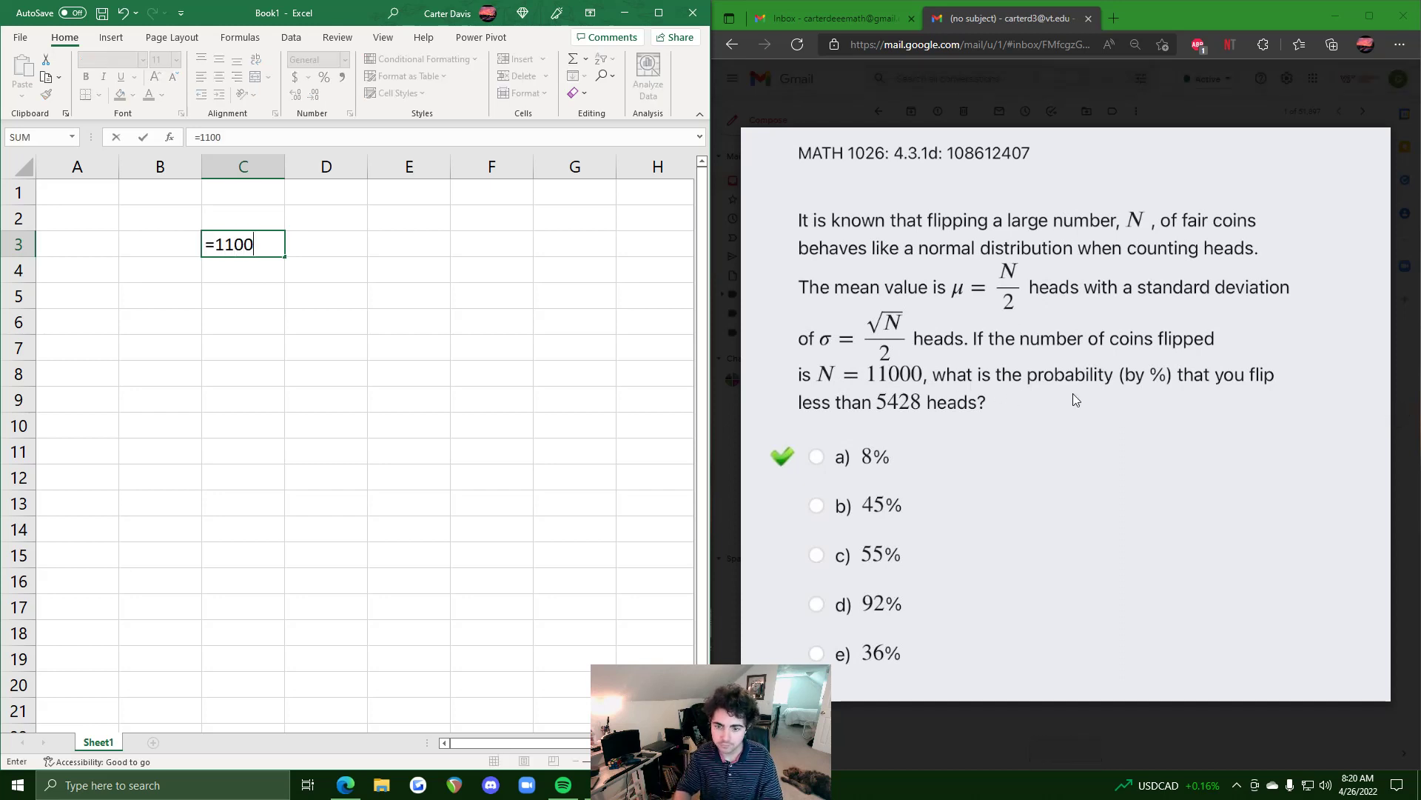
text(0/2)
key(Return)
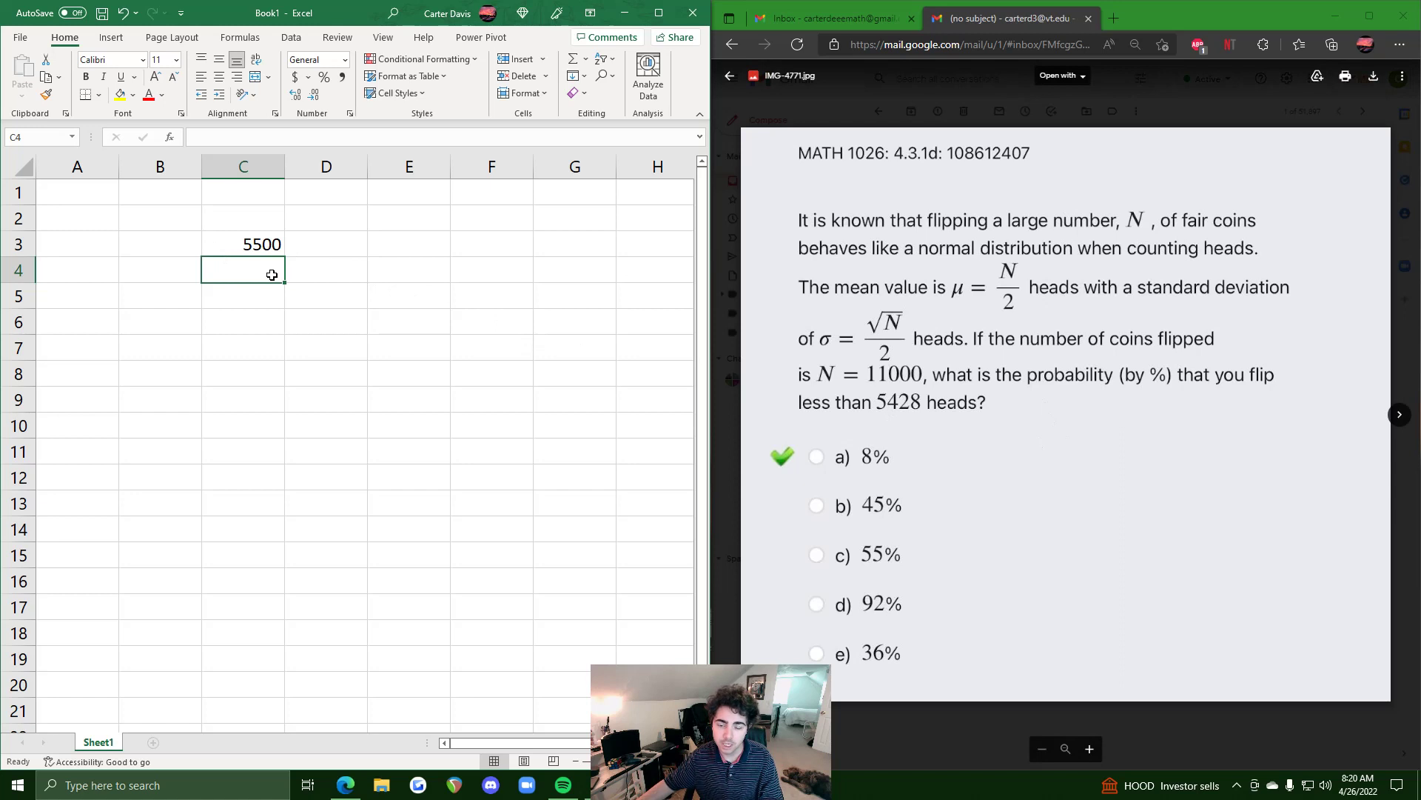
- Calculate the standard deviation for 11000 coins in cell C4 with the formula =SQRT(11000)/2
text(=)
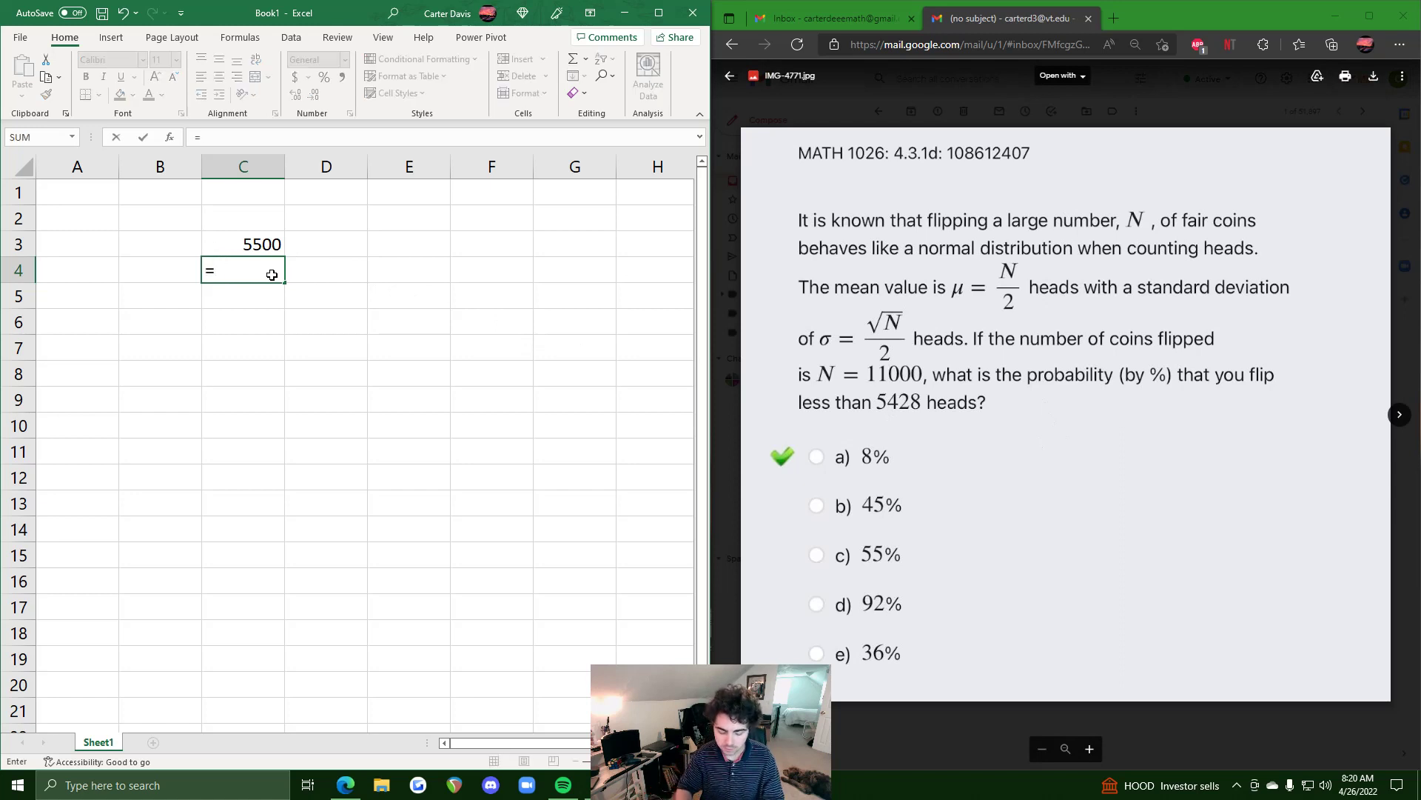
text(SQRT)
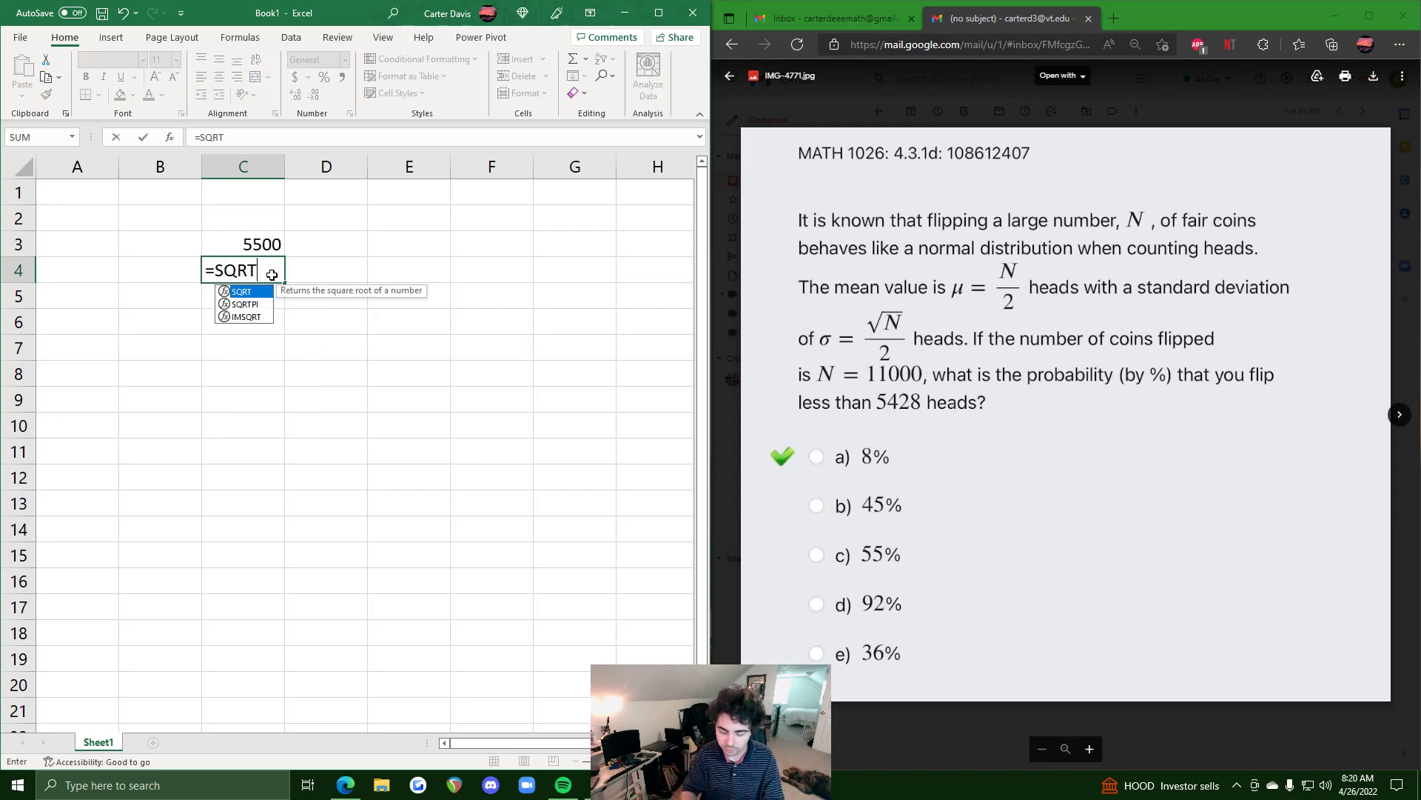
text((11000))
key(BackSpace)
text()/2)
key(Return)
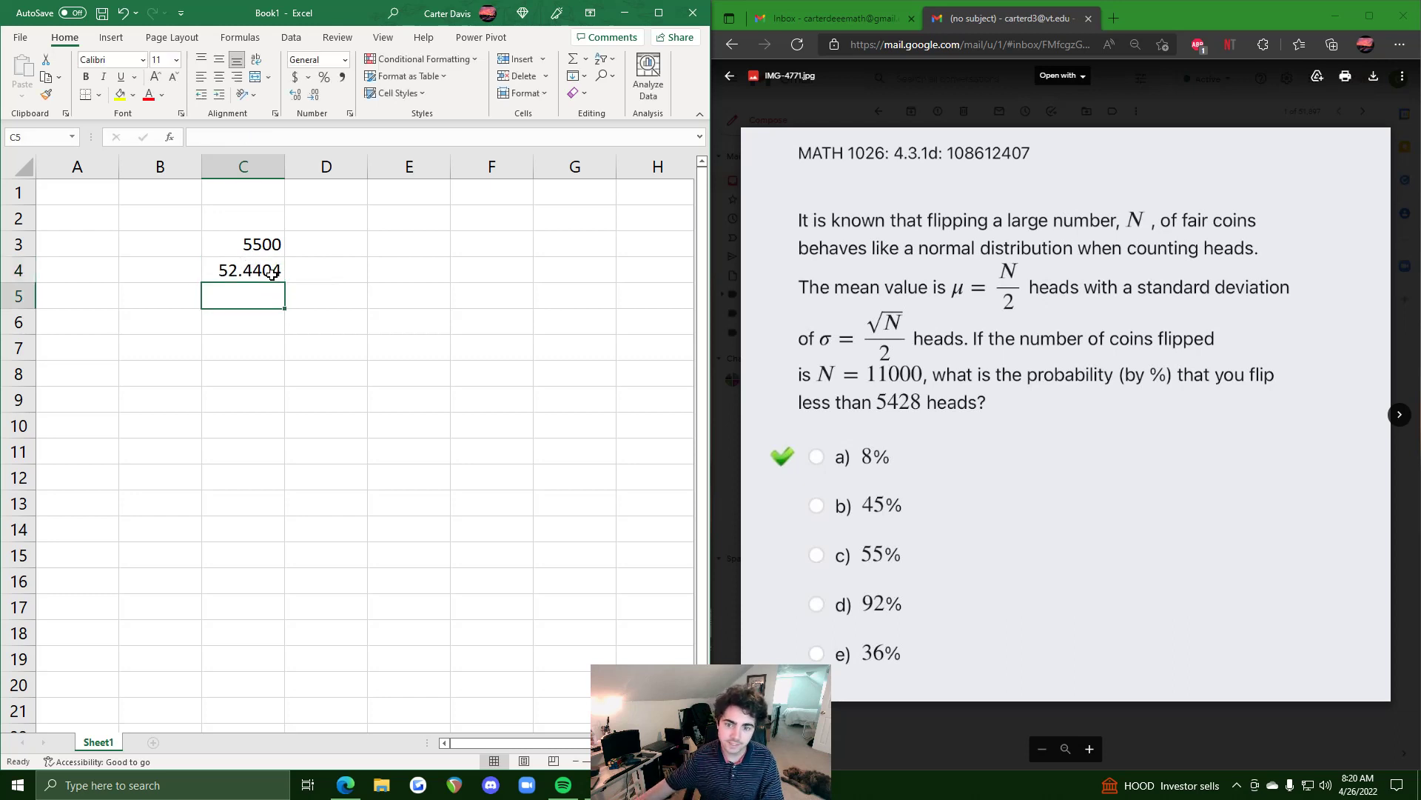
click(272, 274)
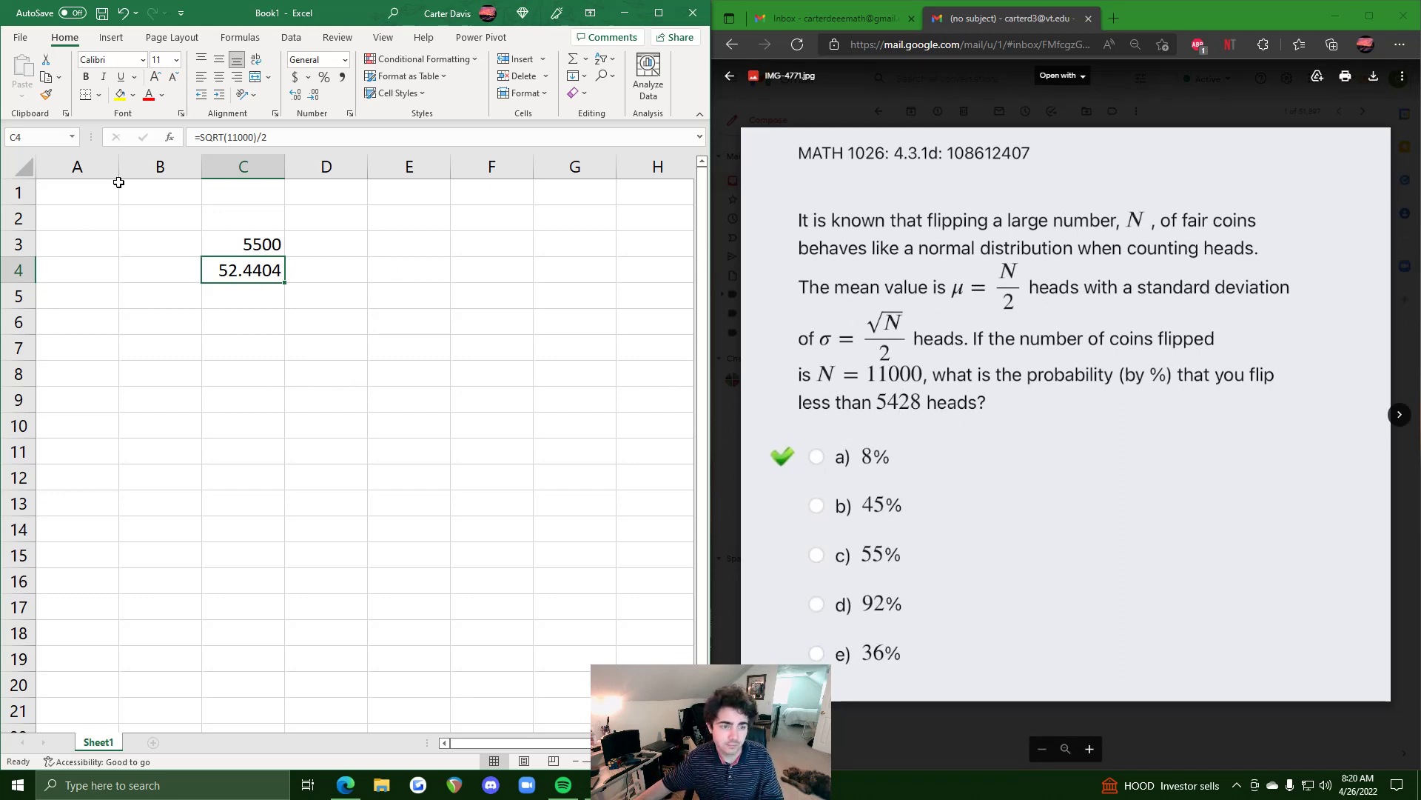
- Start a NORM.DIST formula in cell A1 with 5428 as its x argument
click(68, 198)
text(=)
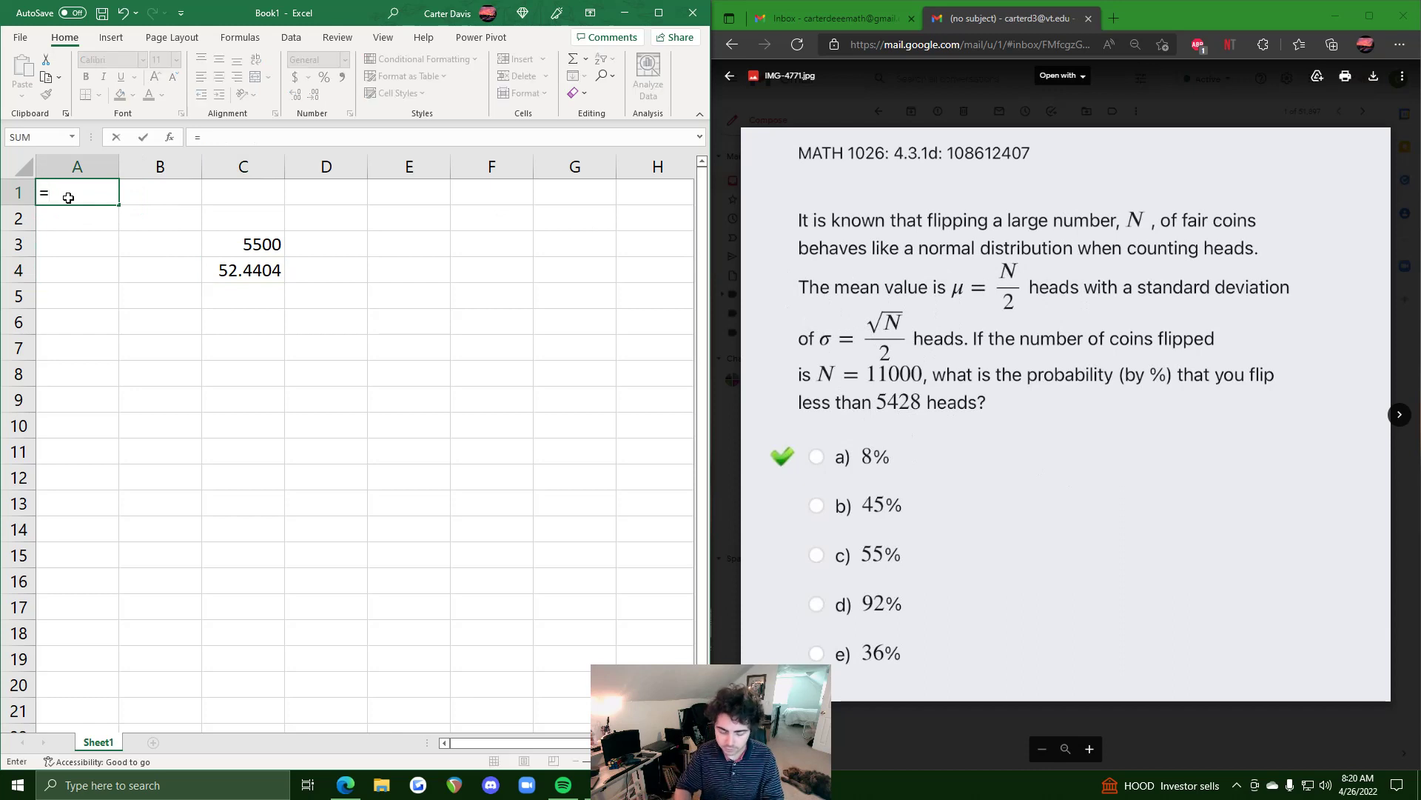
text(NORM)
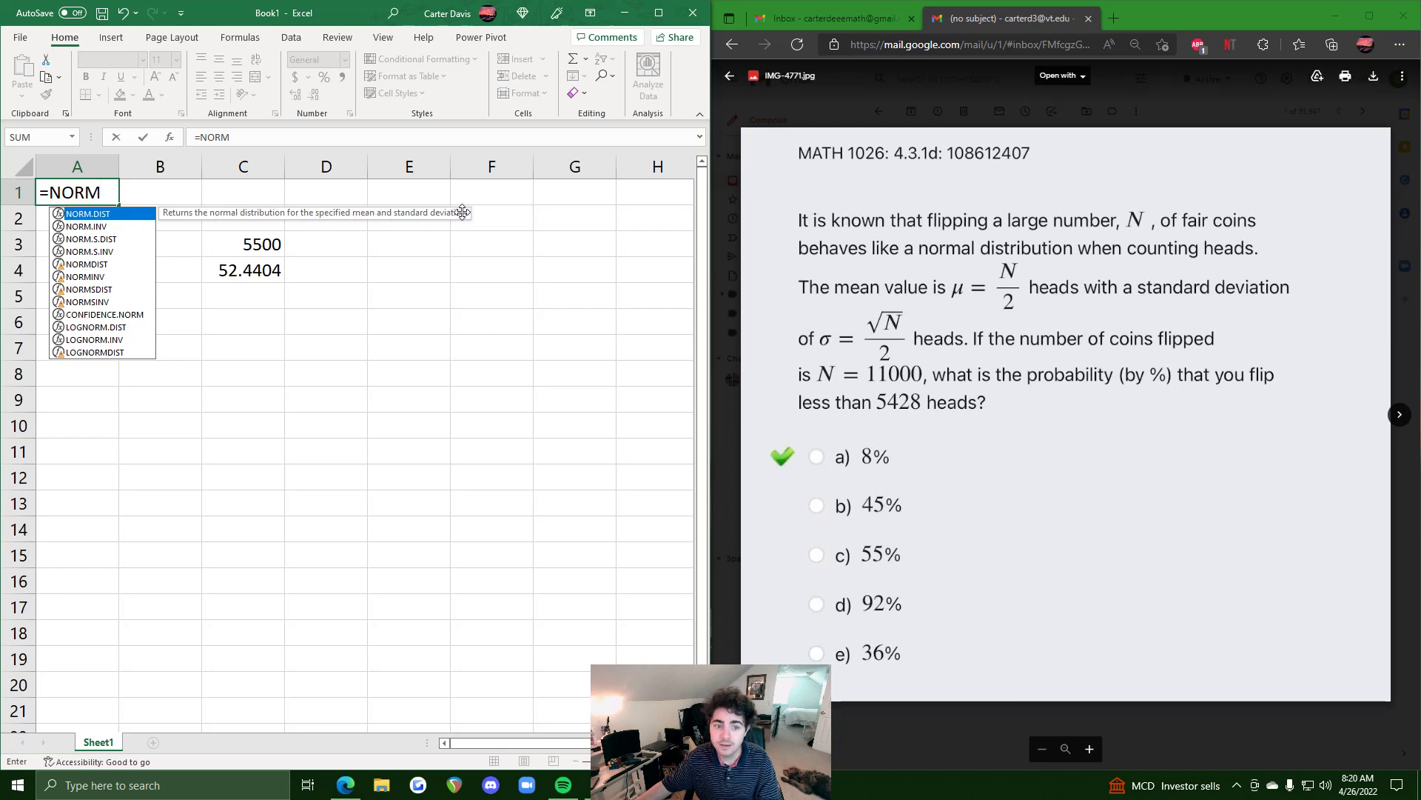
double_click(116, 214)
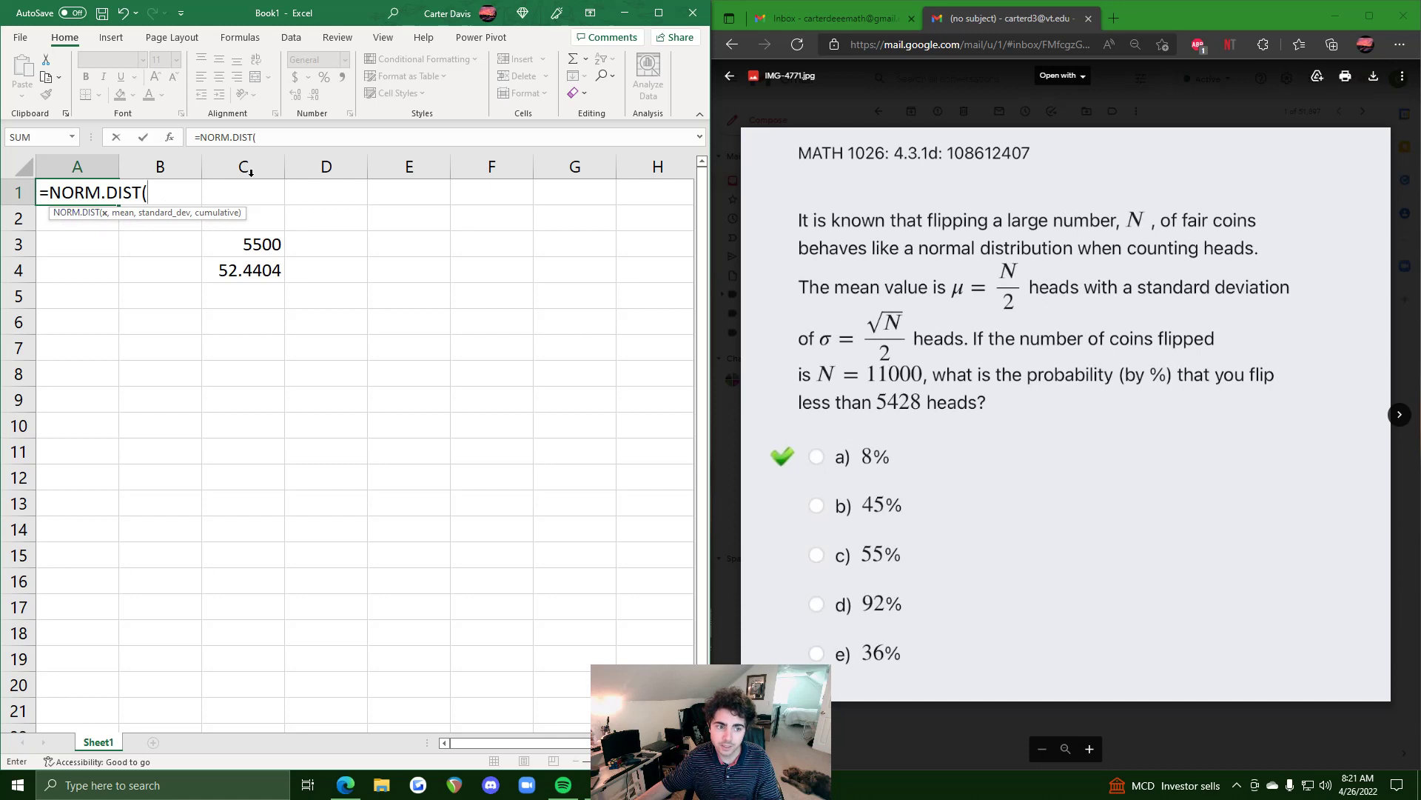
click(265, 141)
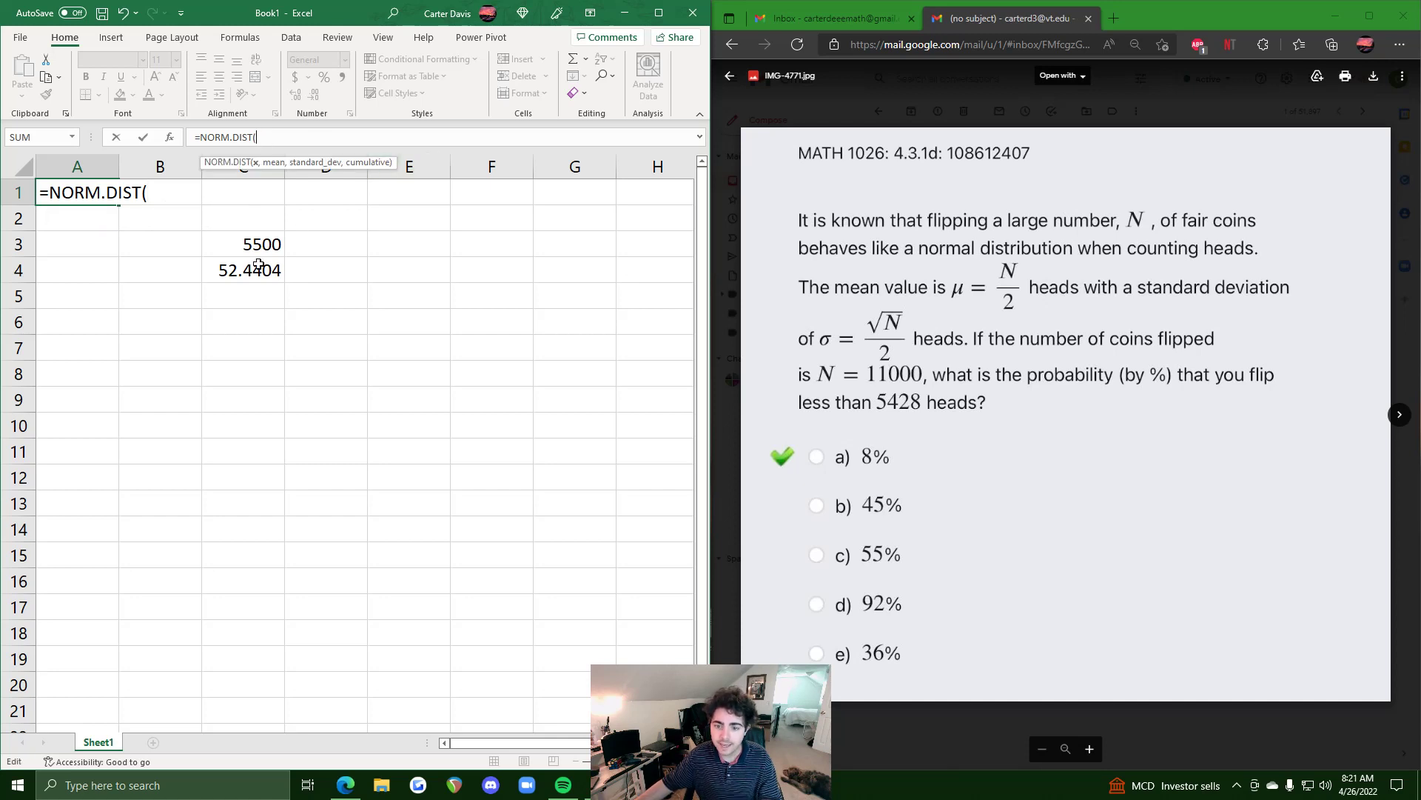
text(5)
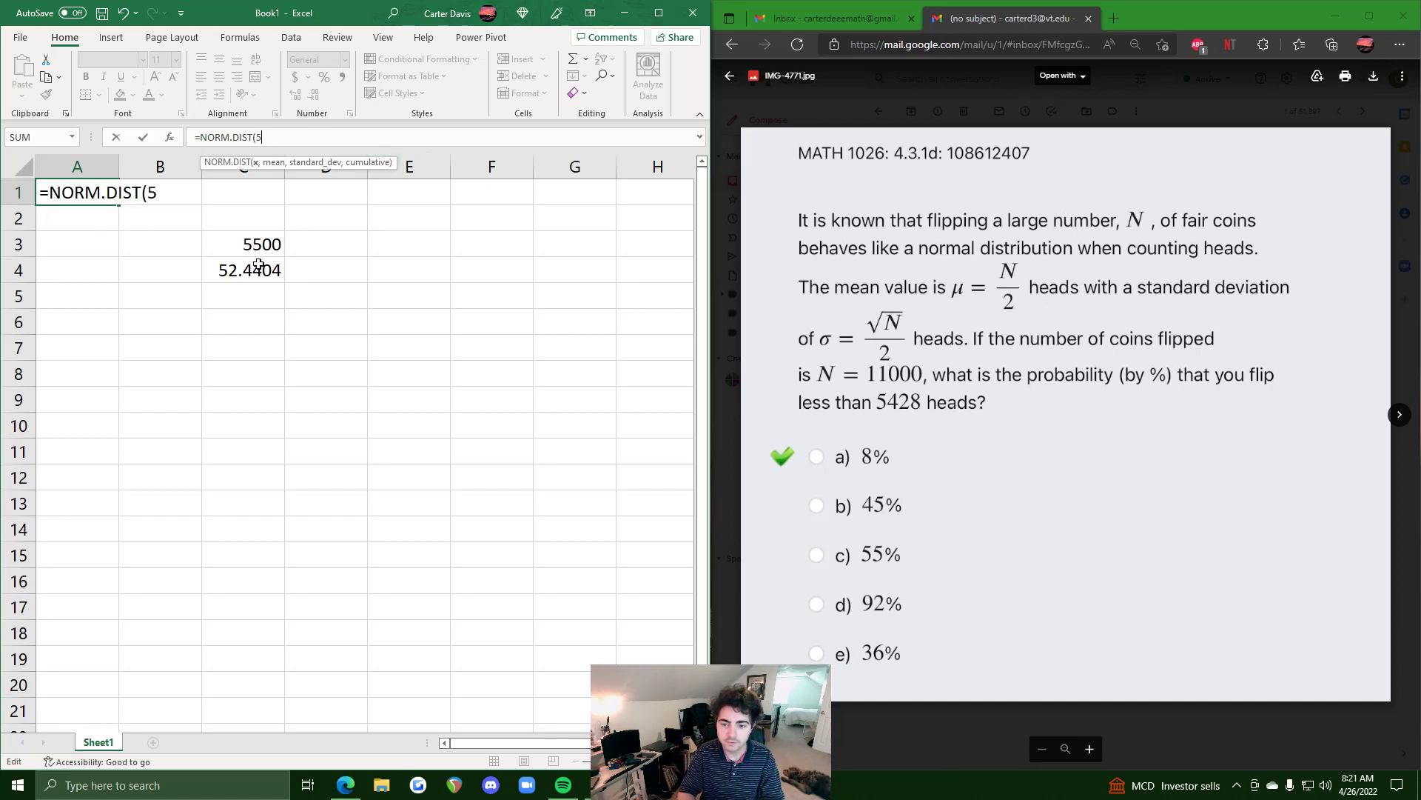
text(428)
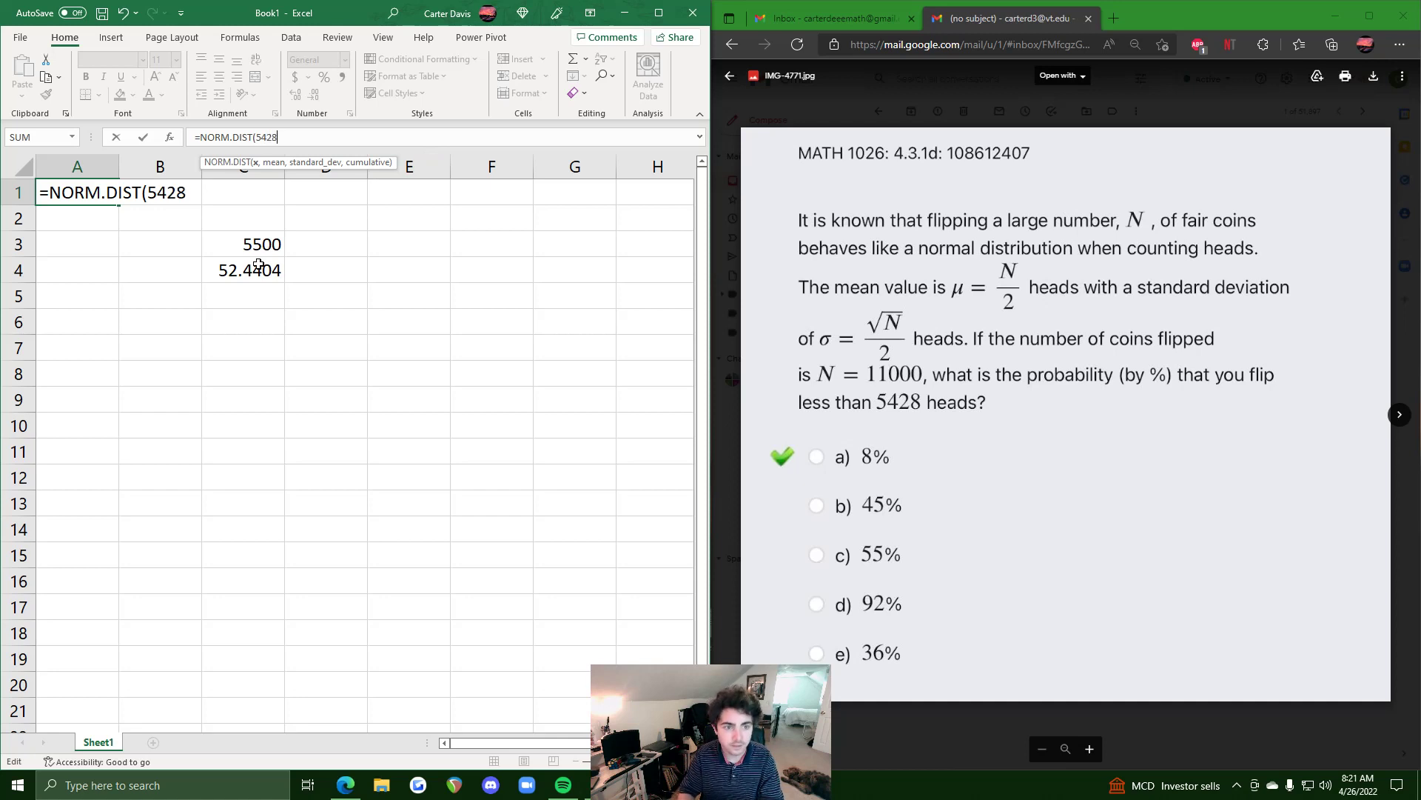
text(,)
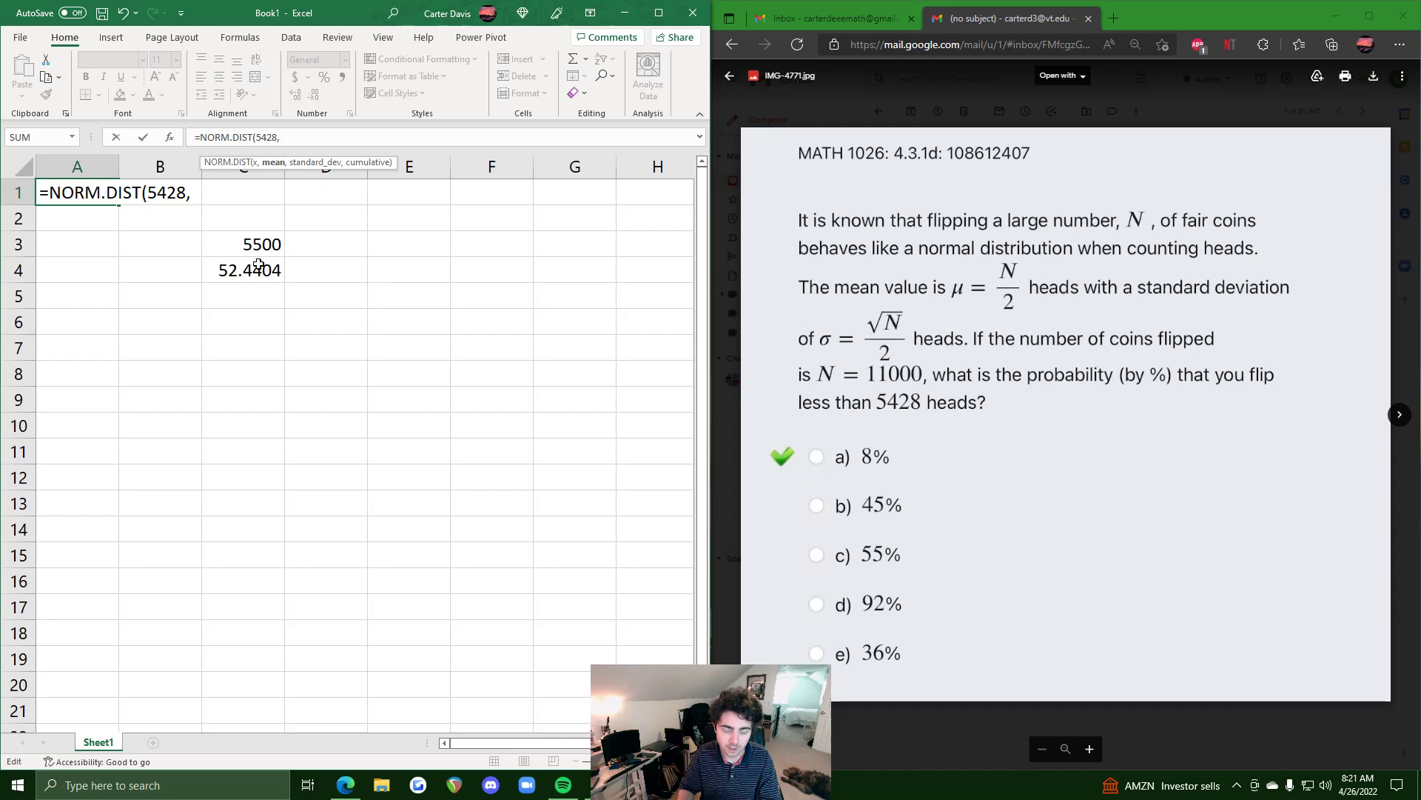
- Complete the NORM.DIST formula in A1 with mean 5500, cell C4 as standard deviation and 1 for cumulative
text( 5500,)
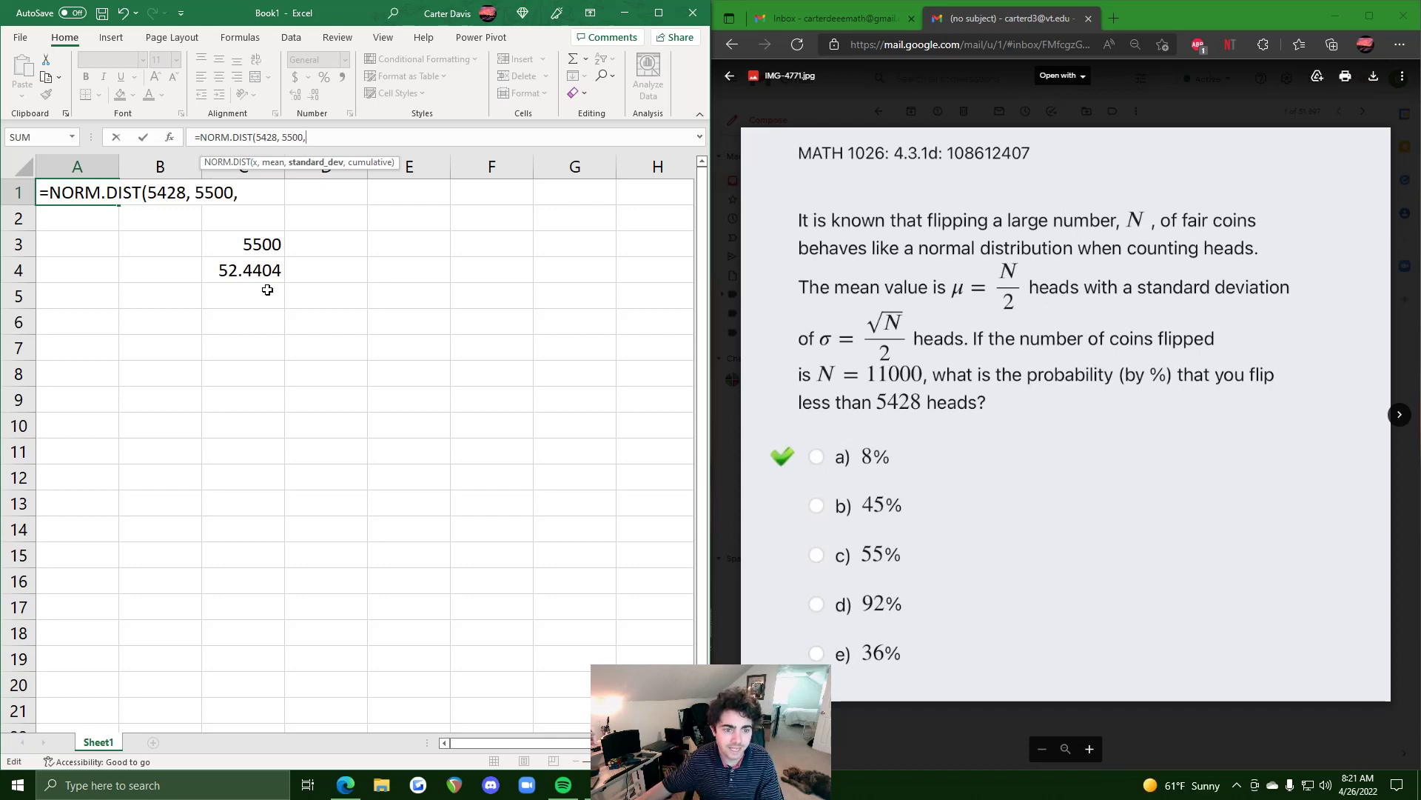
click(261, 277)
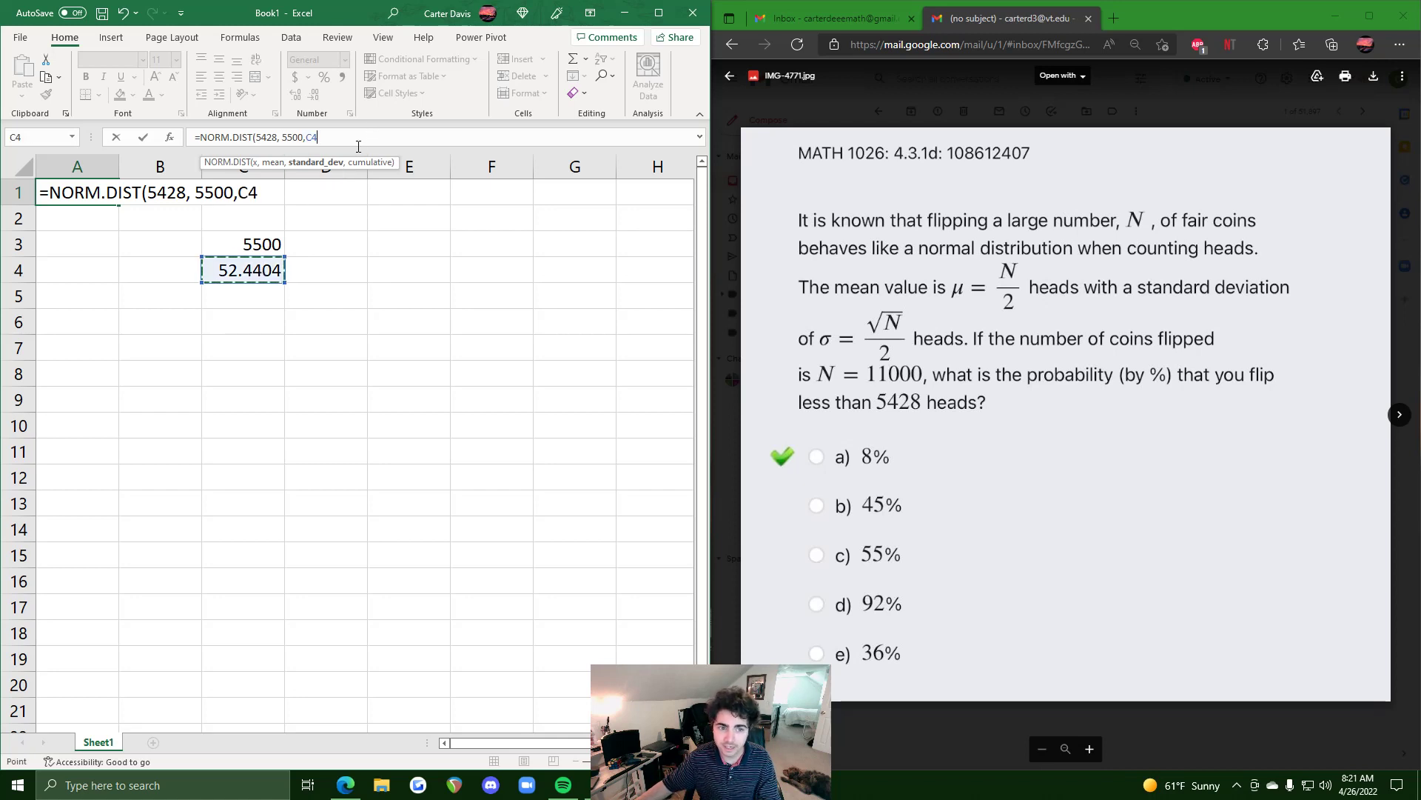
text(,)
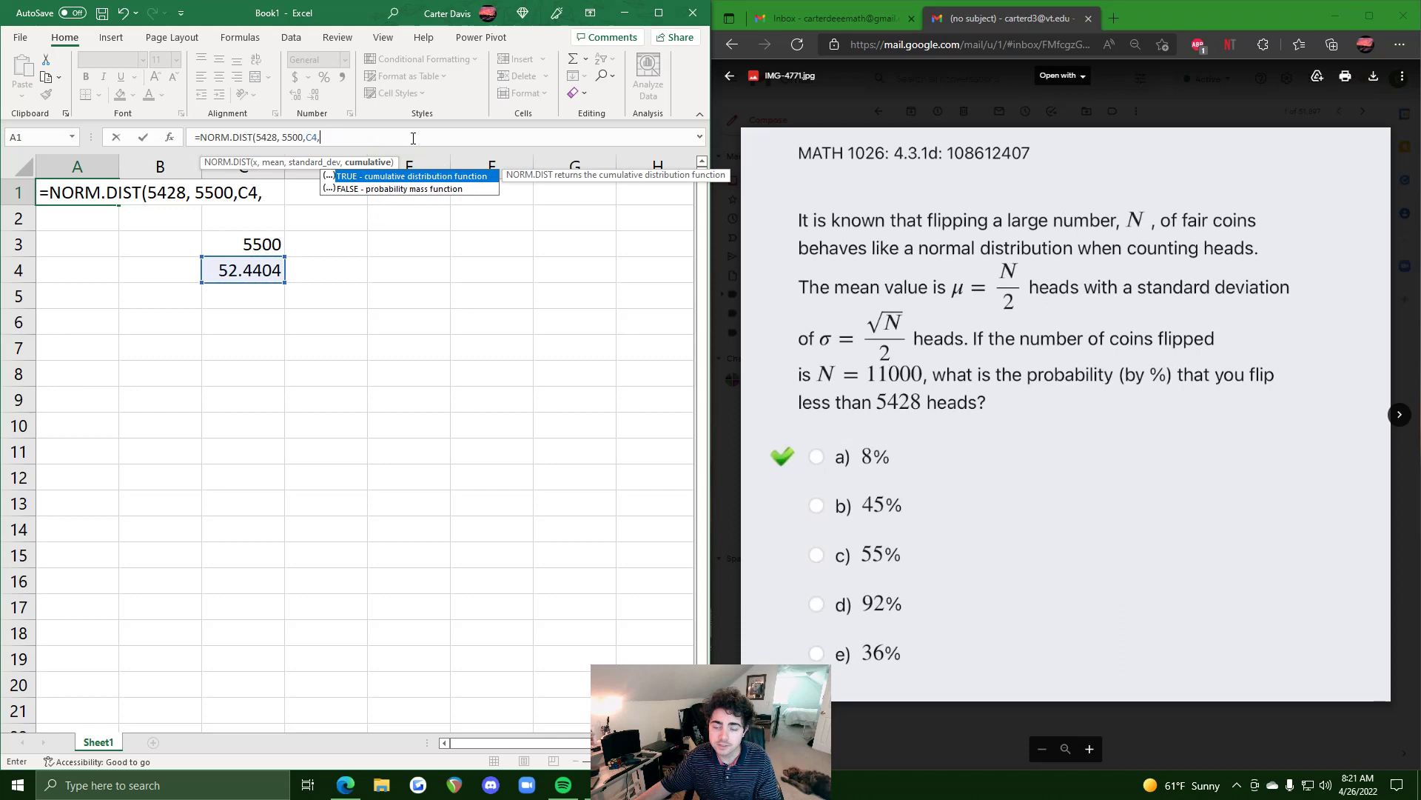
text(1)
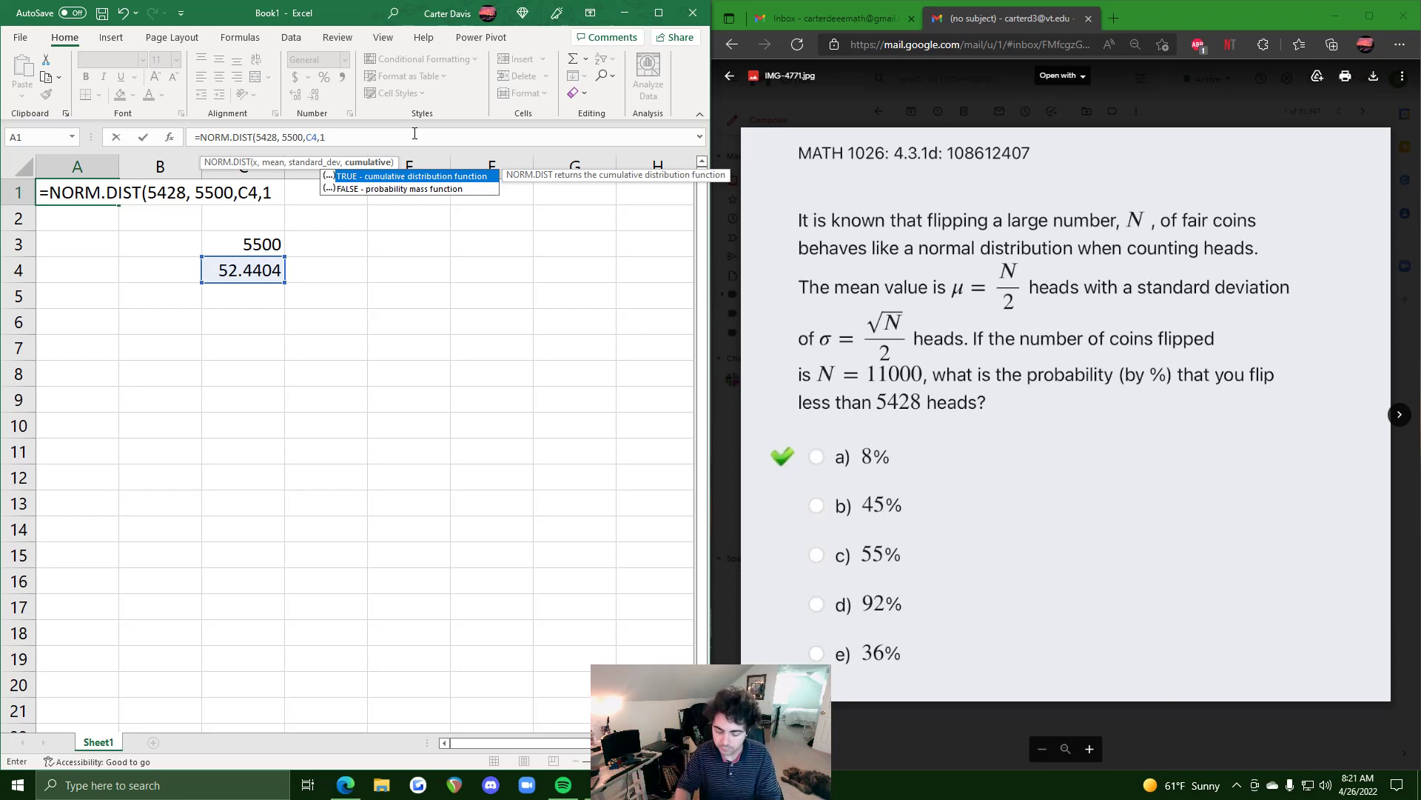
text())
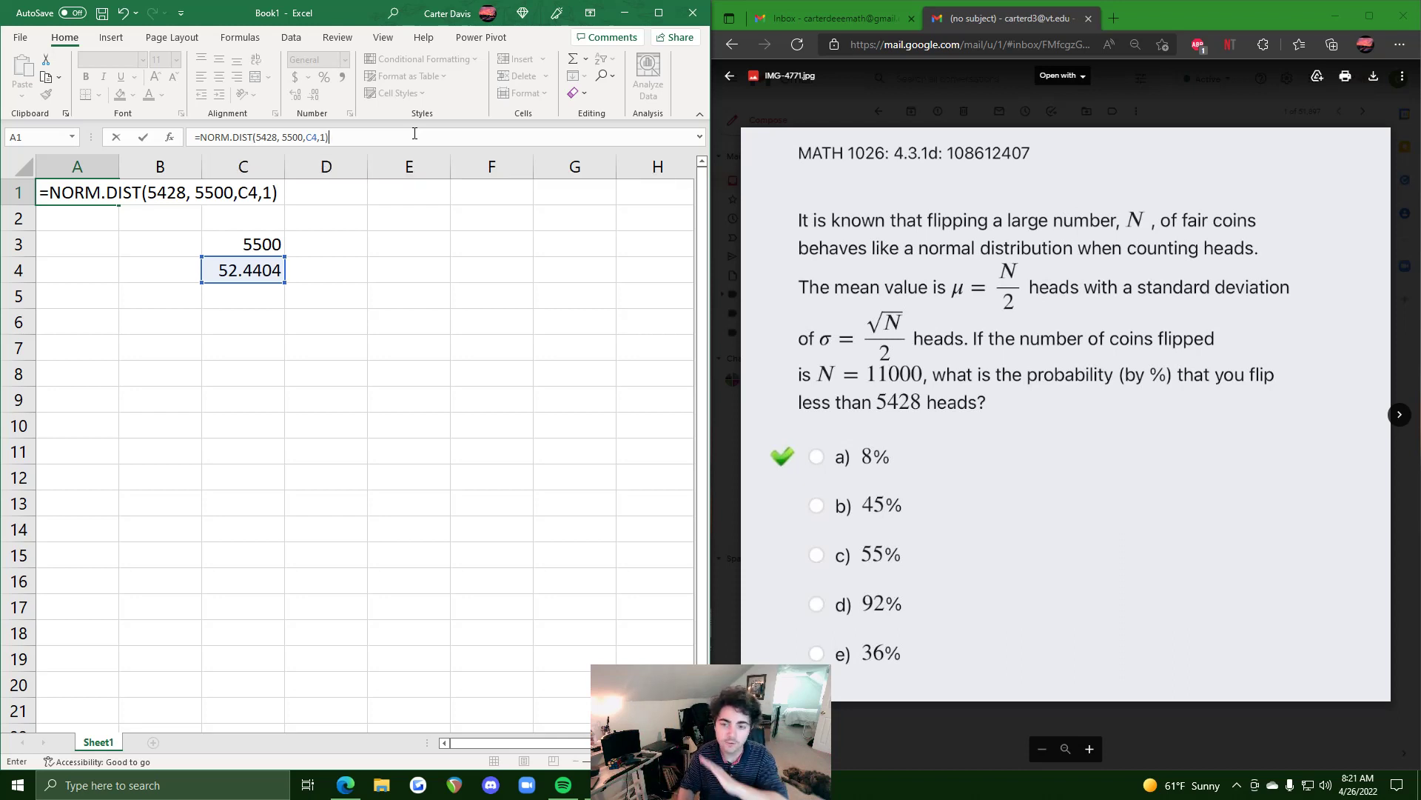
key(Return)
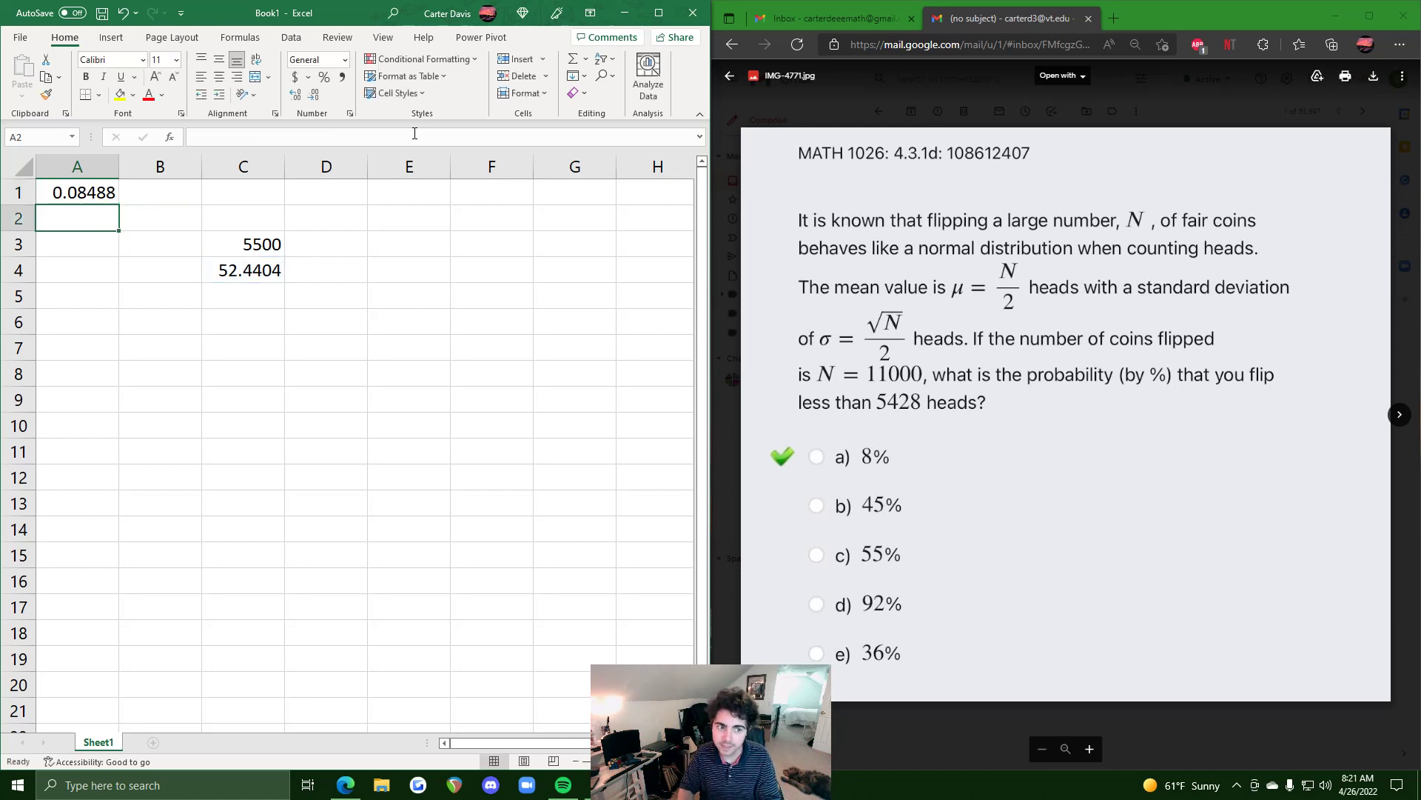
- Review the NORM.DIST formula in cell A1 without changing it
click(78, 186)
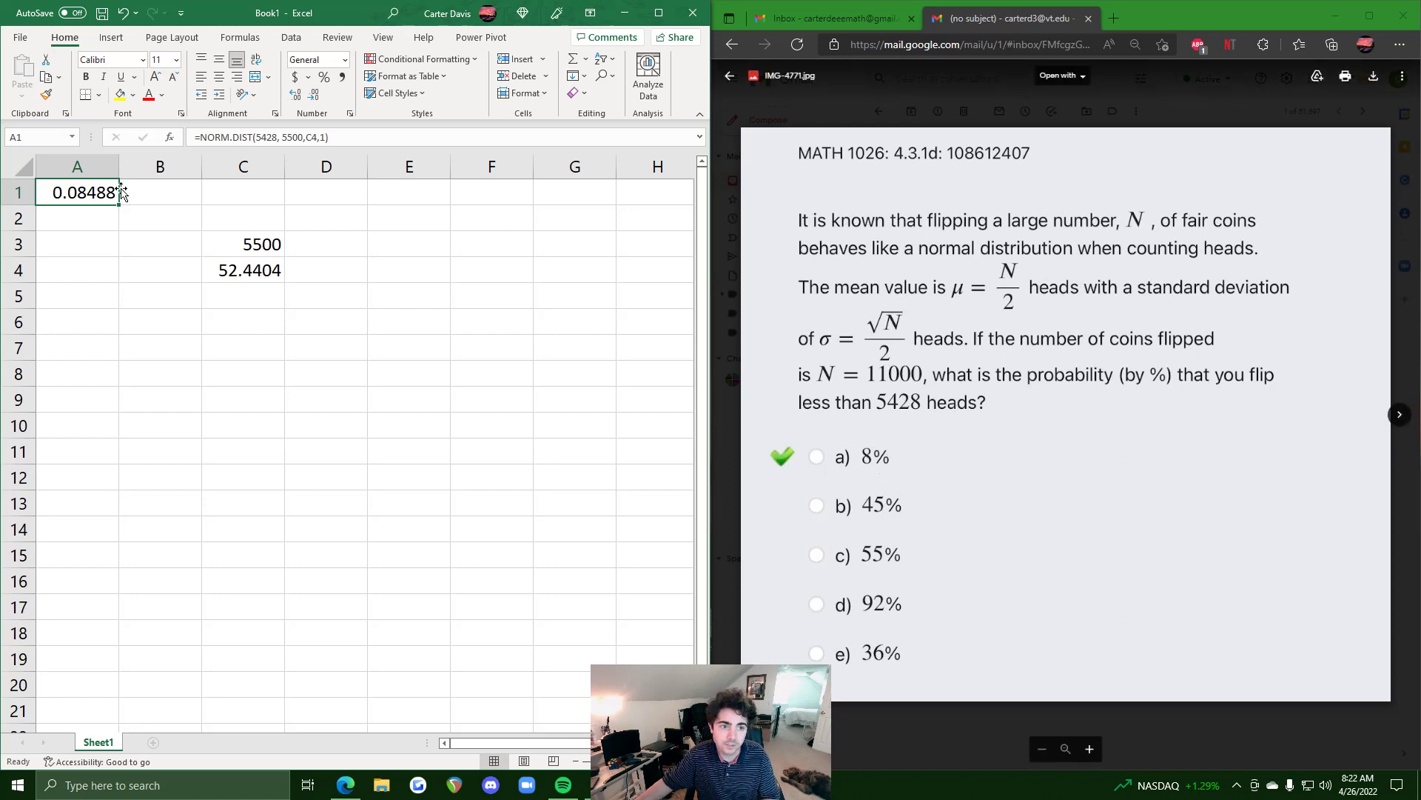
triple_click(287, 140)
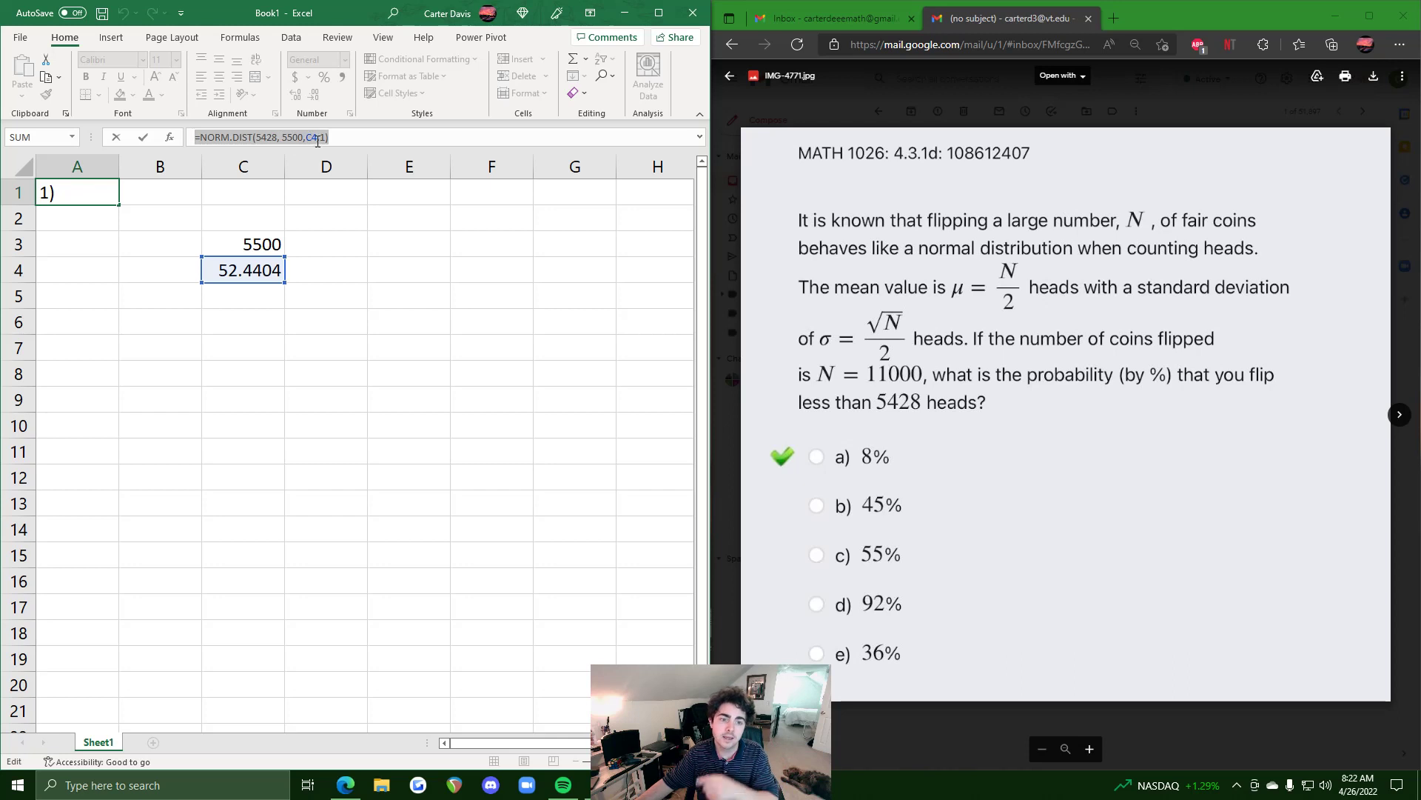
click(345, 136)
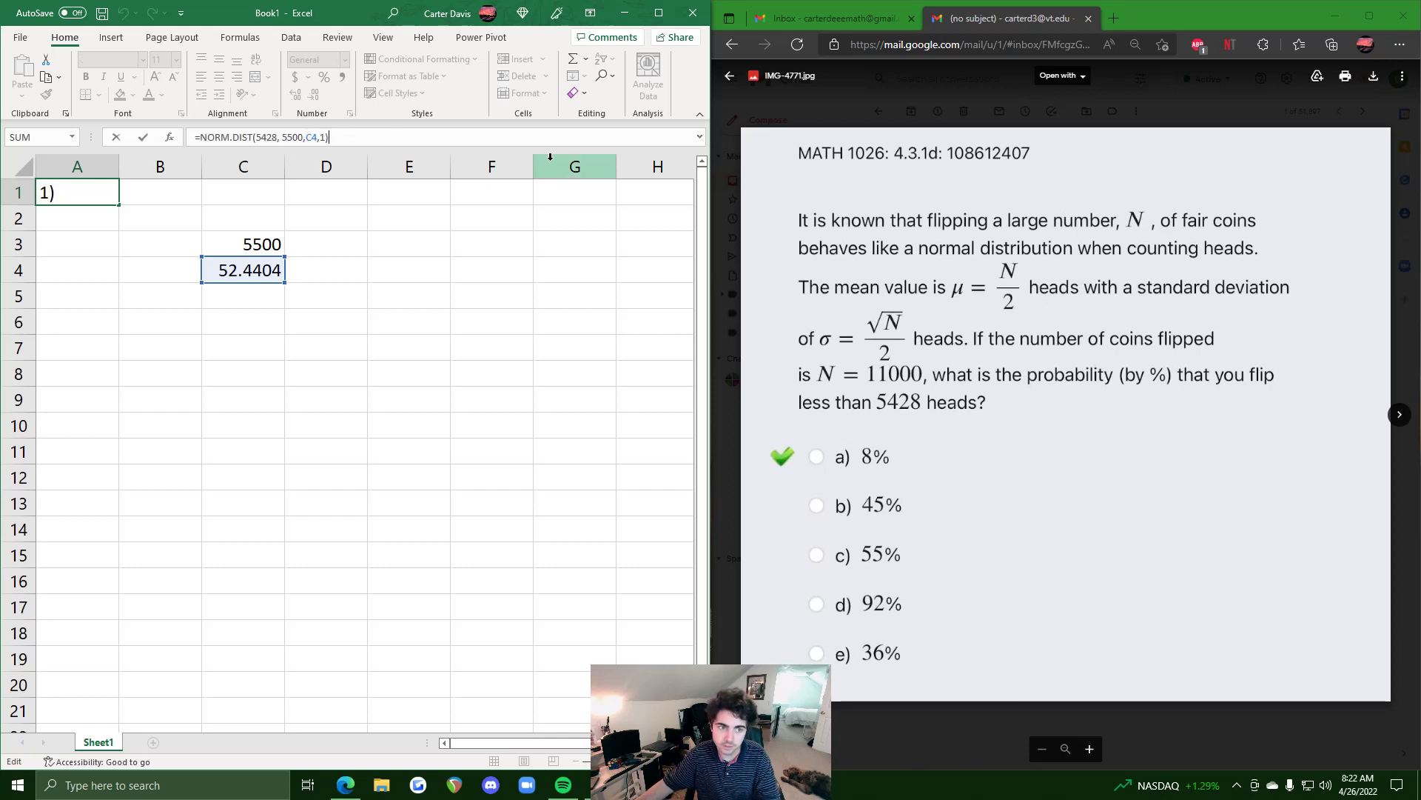
key(Return)
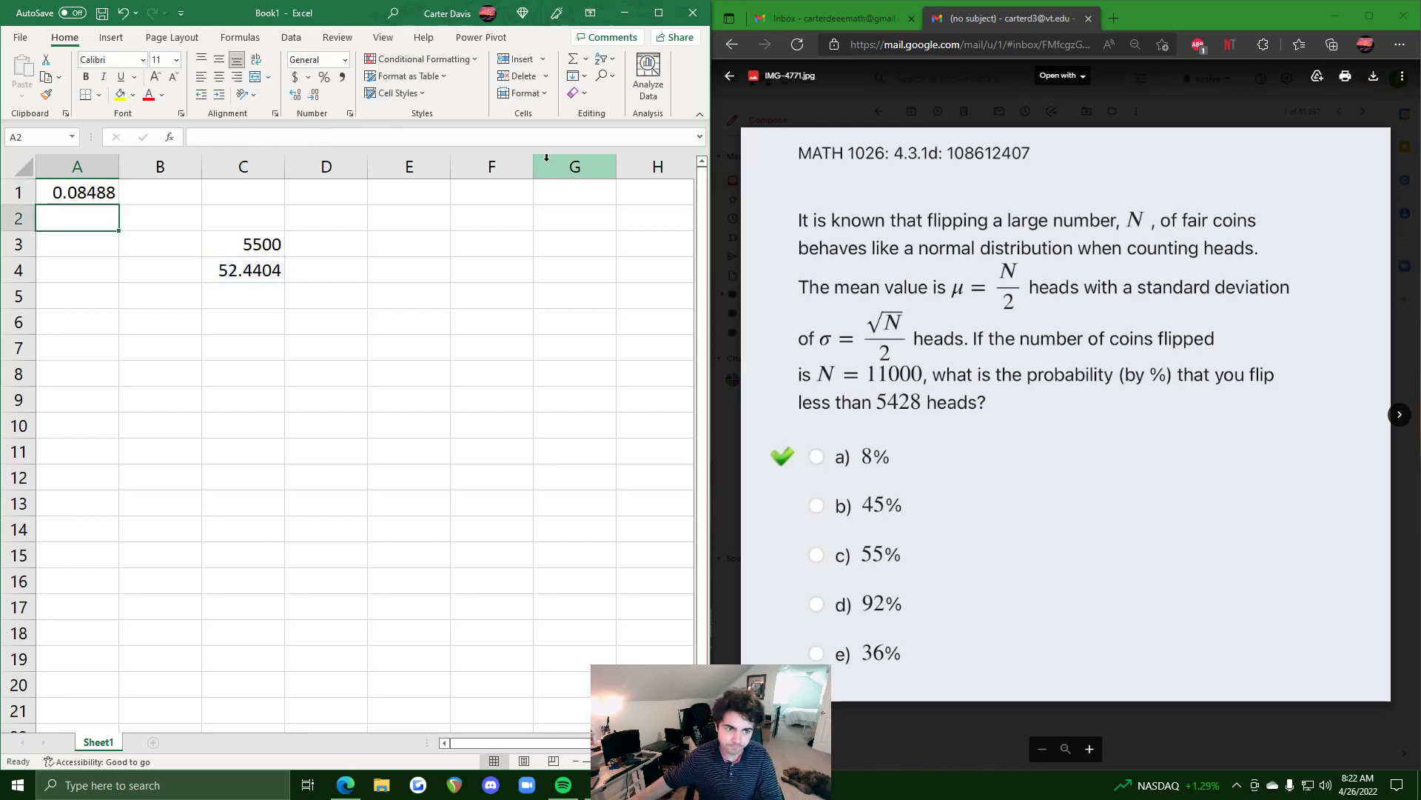
- Bring up the next coin-flip question and update the mean formula in cell C3 to =25000/2
click(1035, 417)
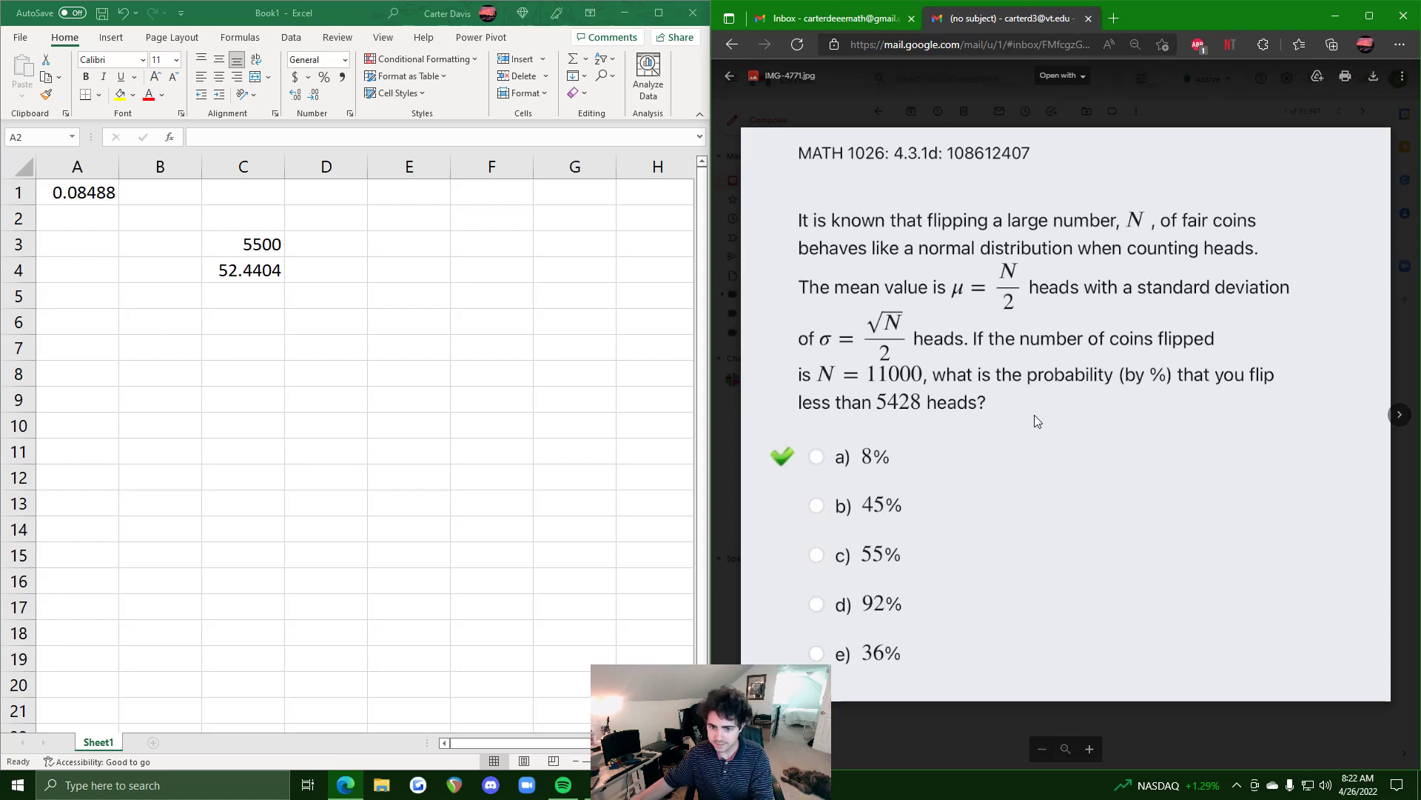
key(Right)
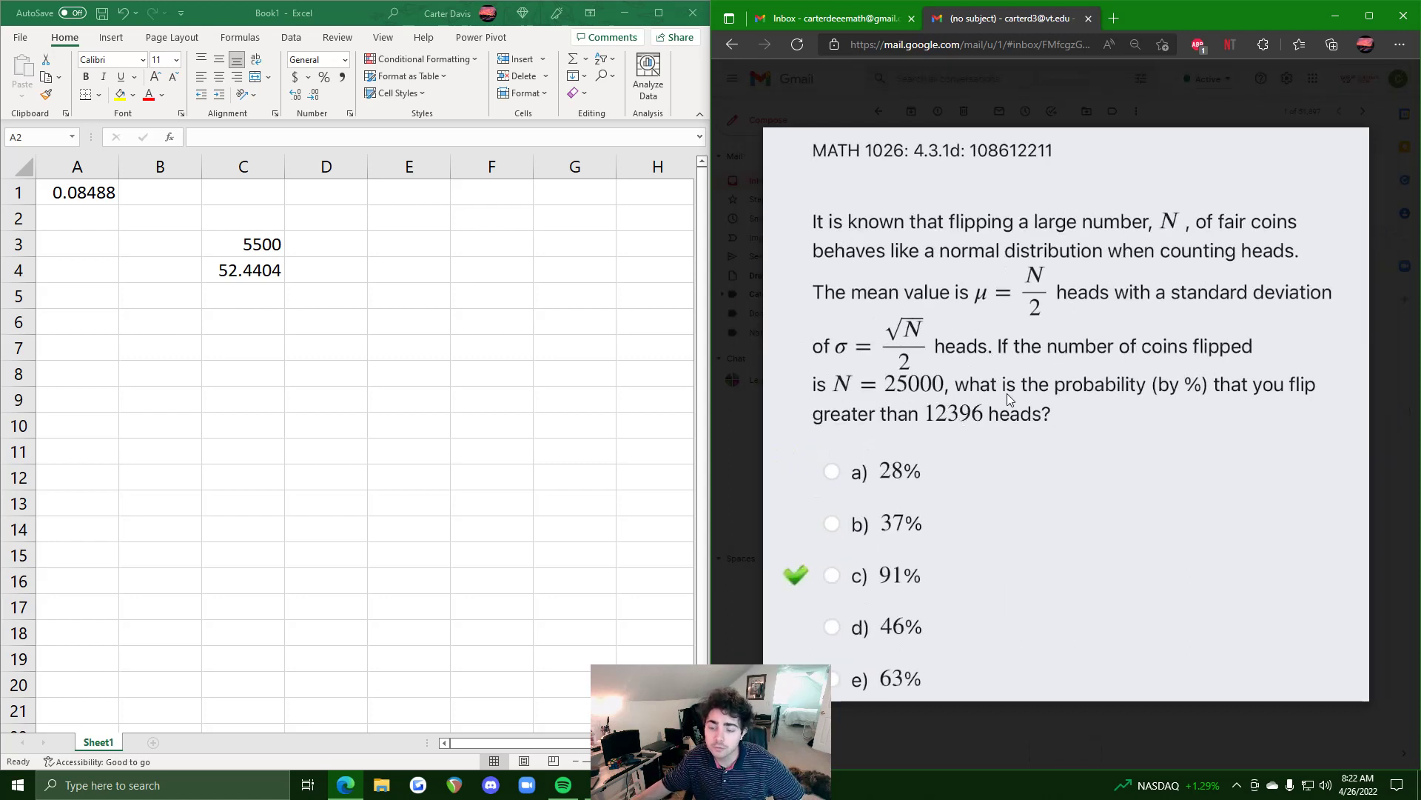
click(257, 243)
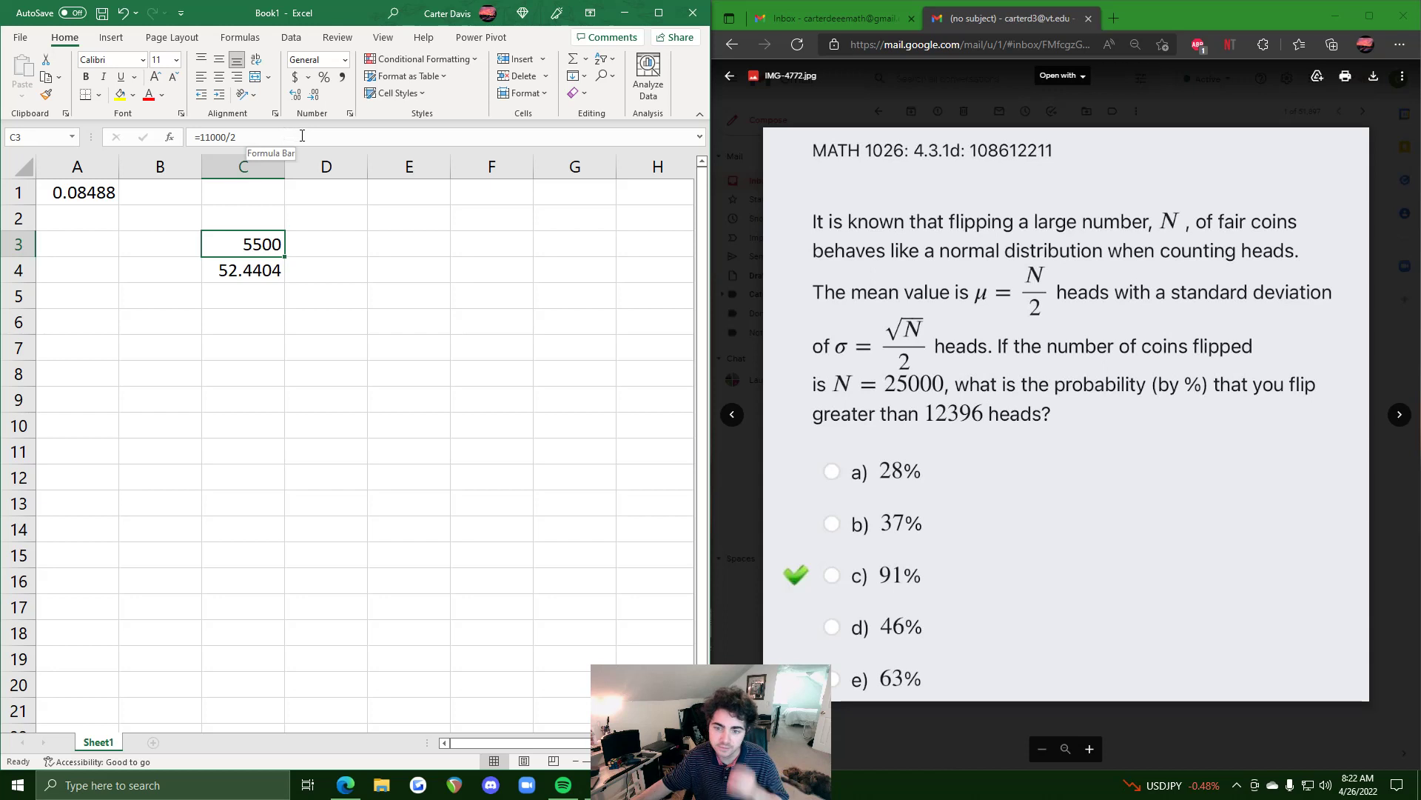
click(212, 138)
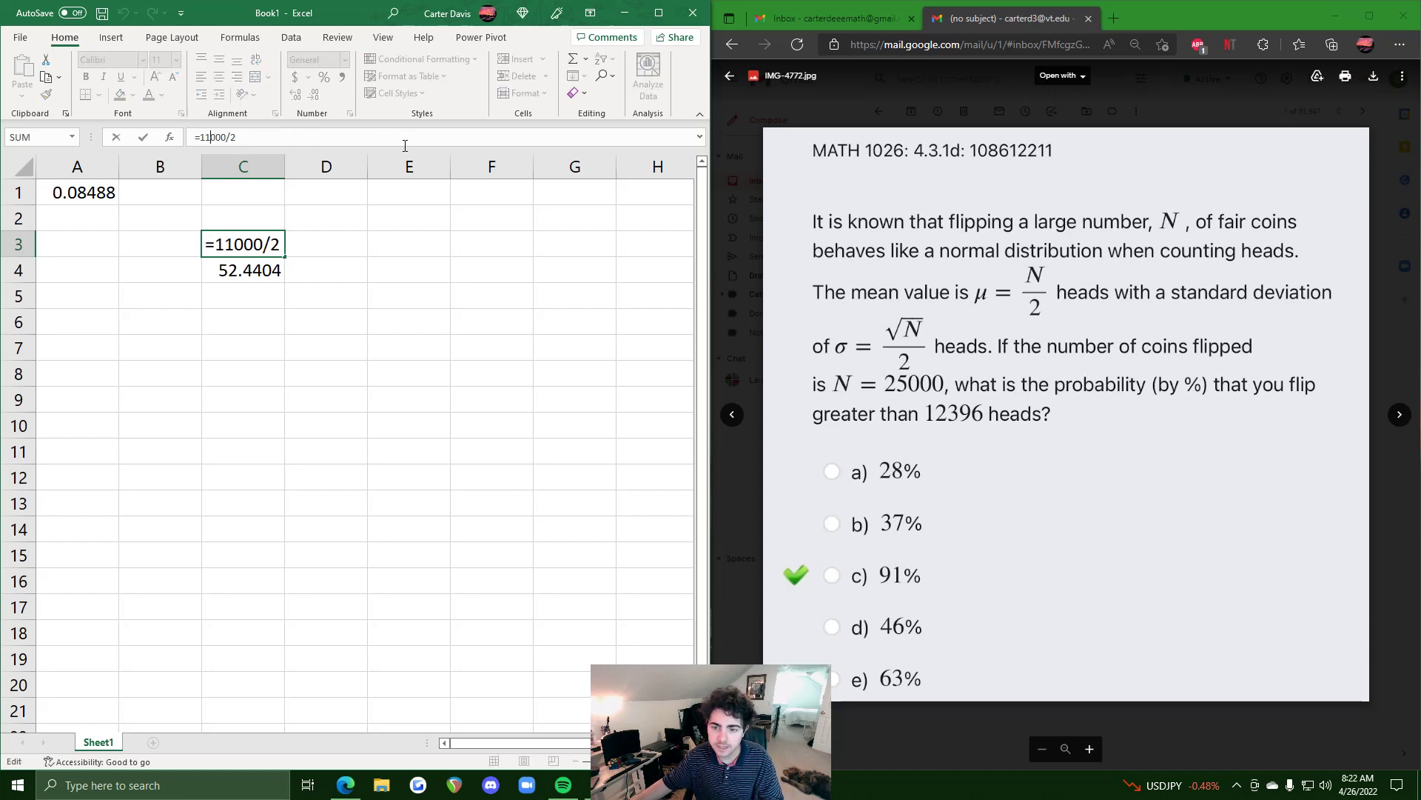
key(BackSpace)
key(BackSpace)
text(25)
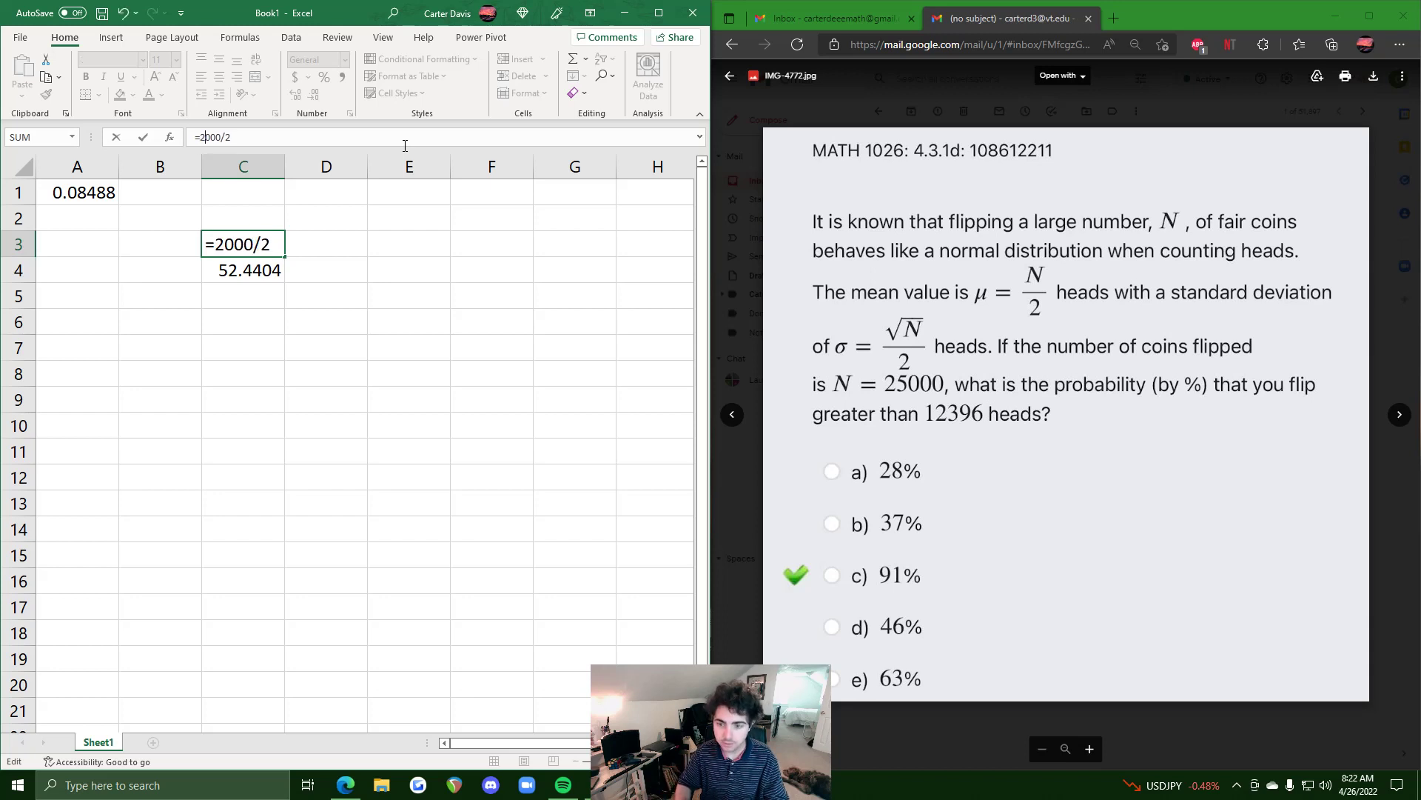
key(Return)
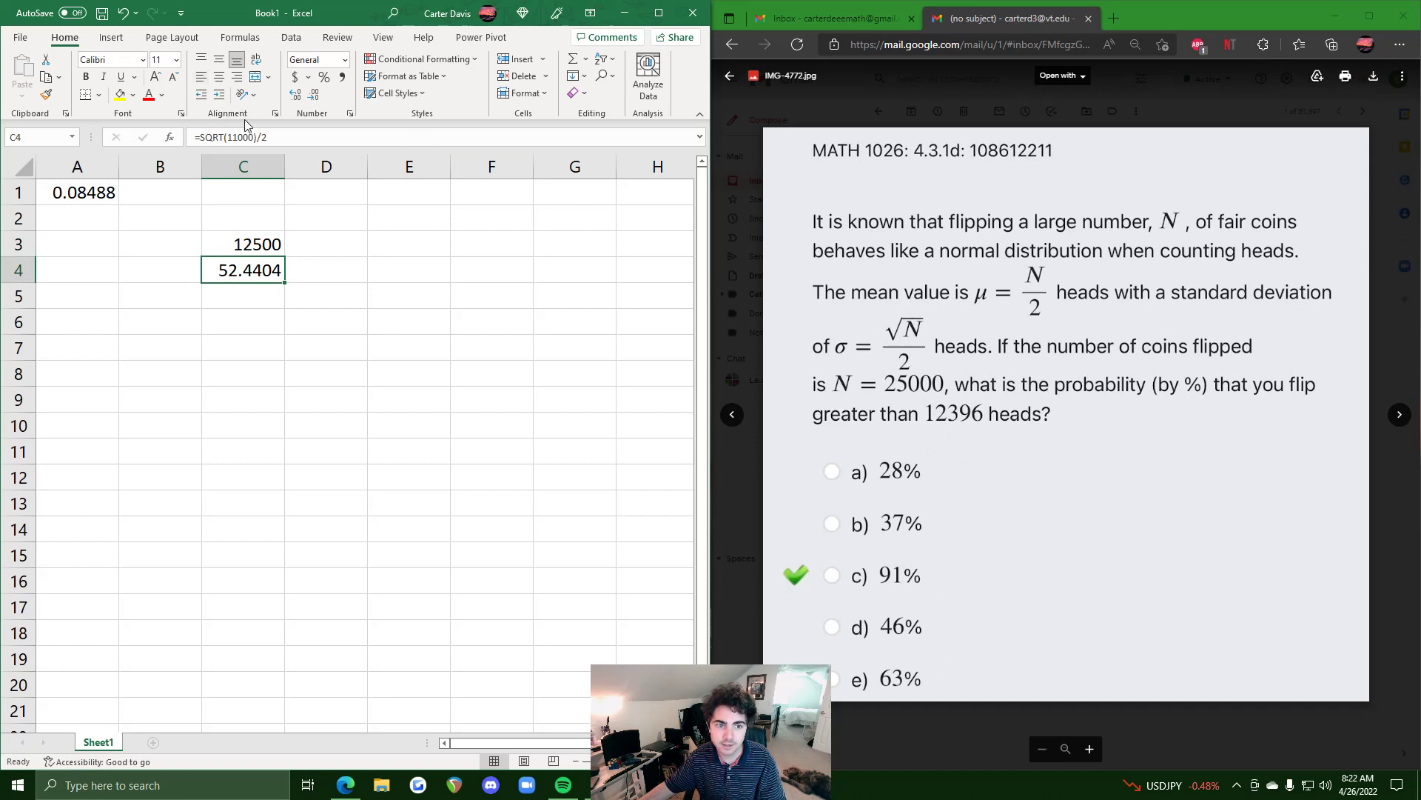
- Update the standard deviation formula in cell C4 to =SQRT(25000)/2 and check the cell
click(230, 137)
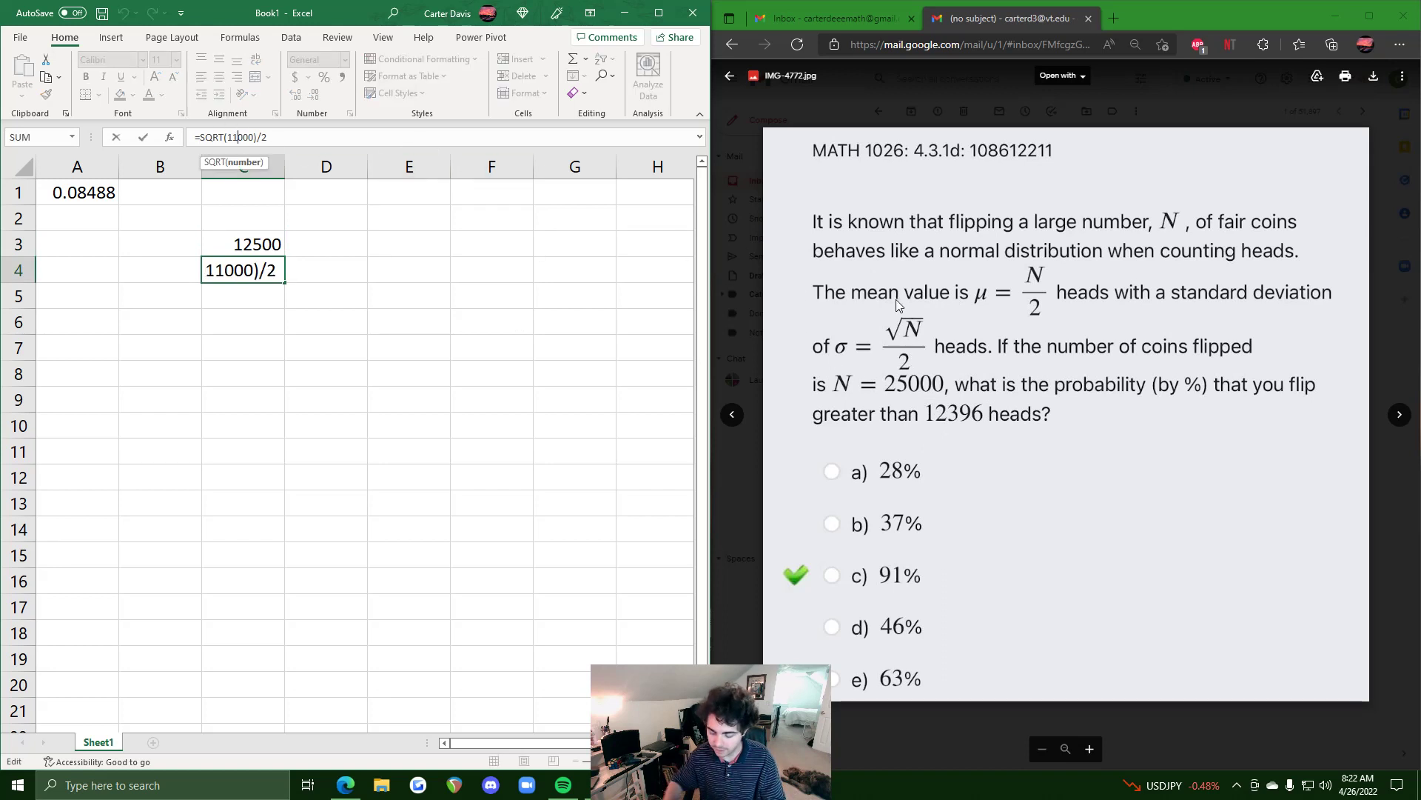
key(BackSpace)
key(BackSpace)
text(25)
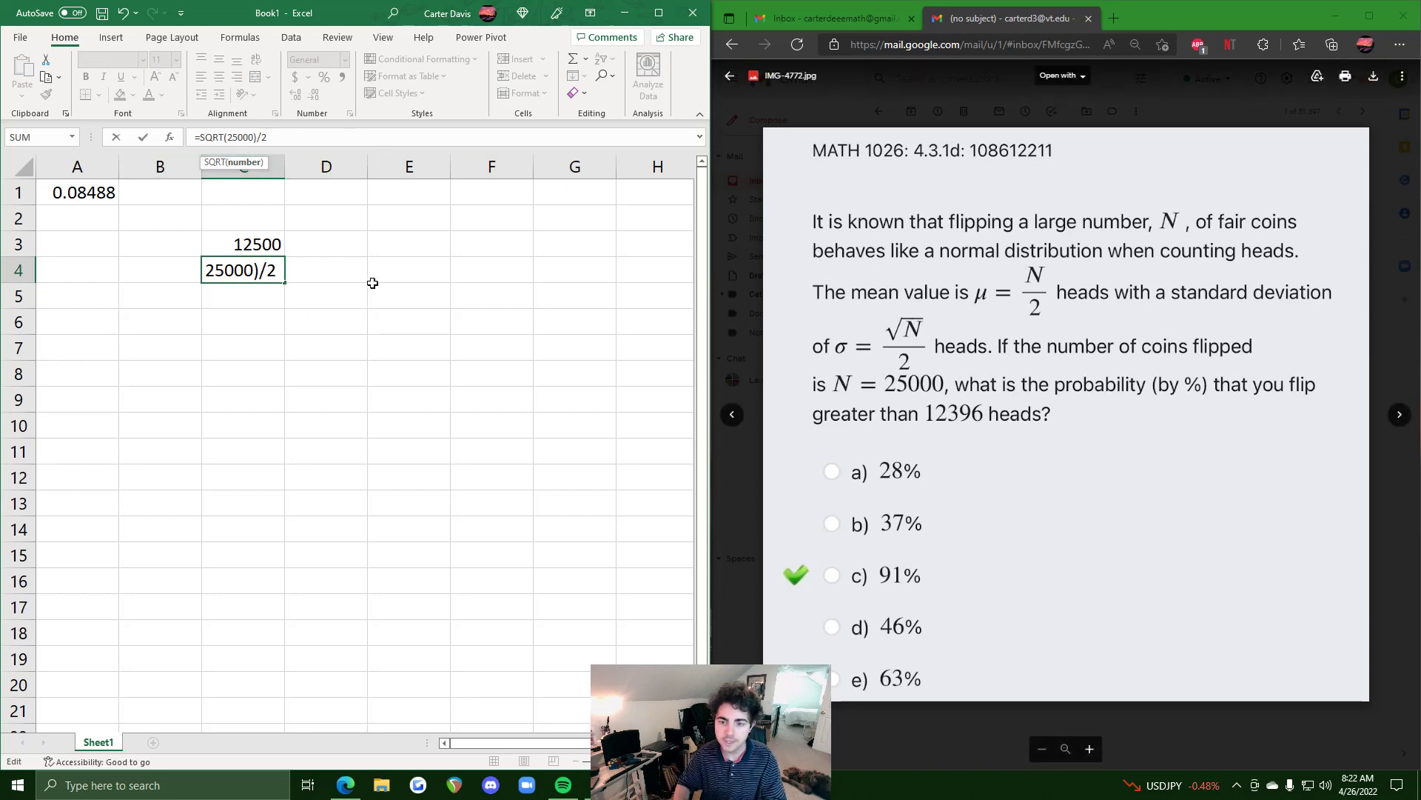
key(Return)
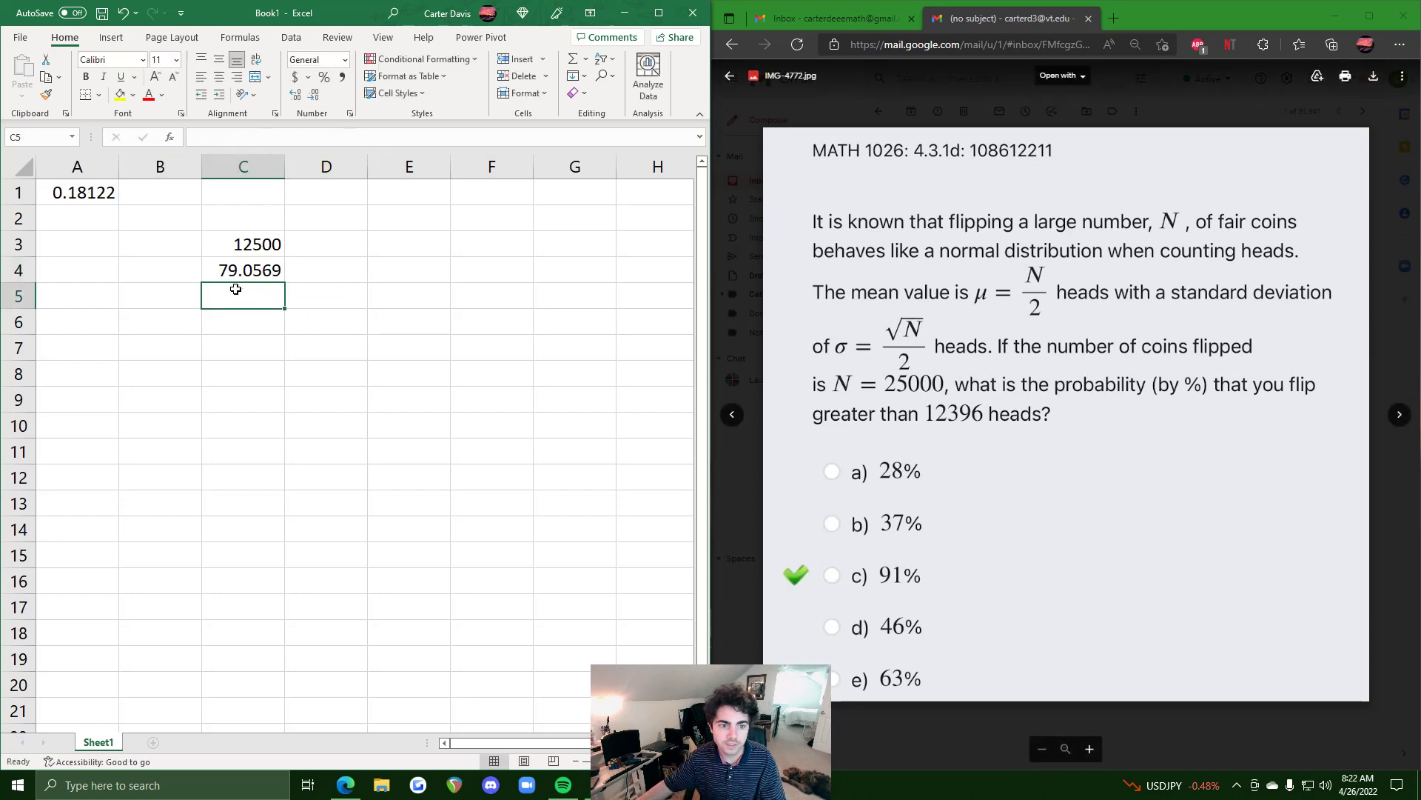
click(250, 270)
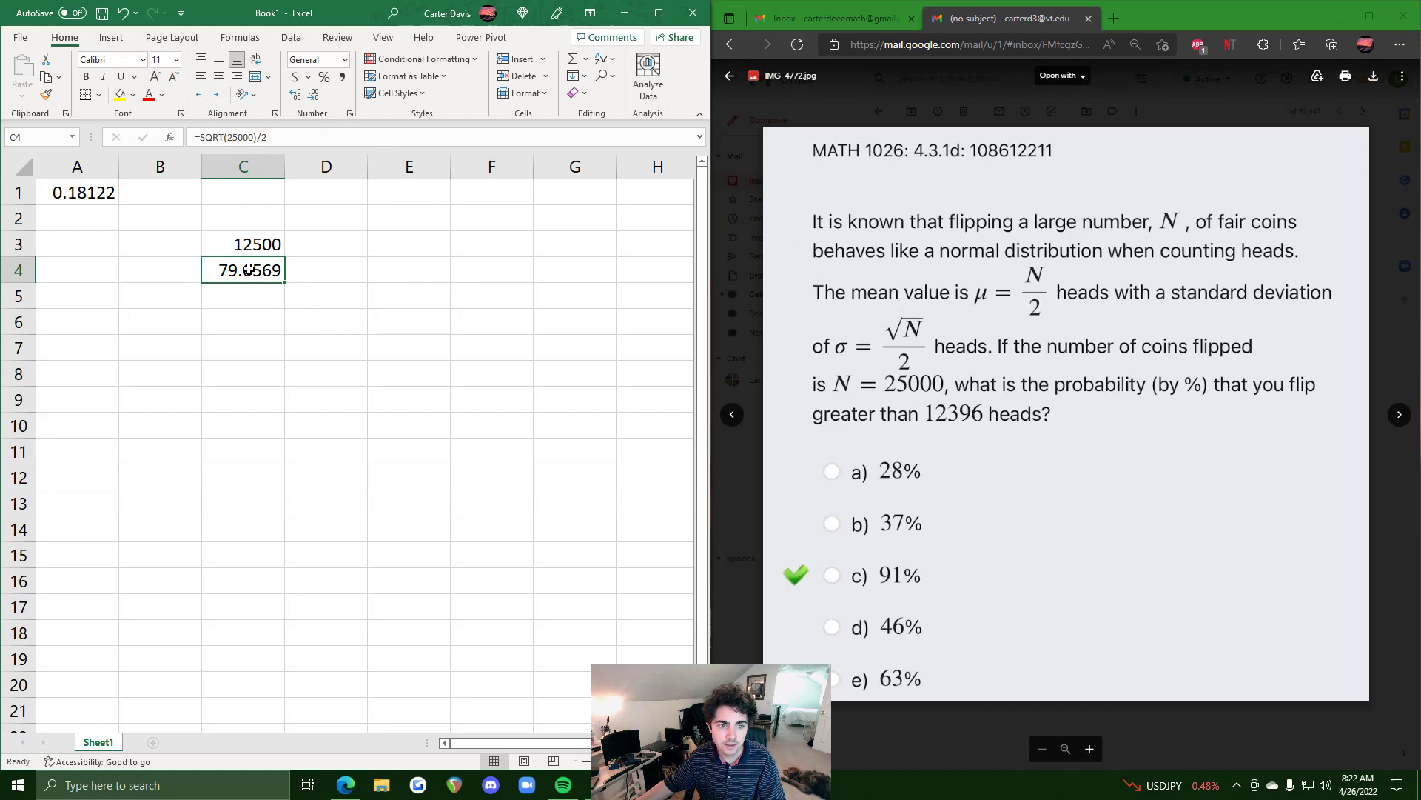
- Replace the fixed mean in A1's NORM.DIST formula with a reference to cell C3
click(102, 193)
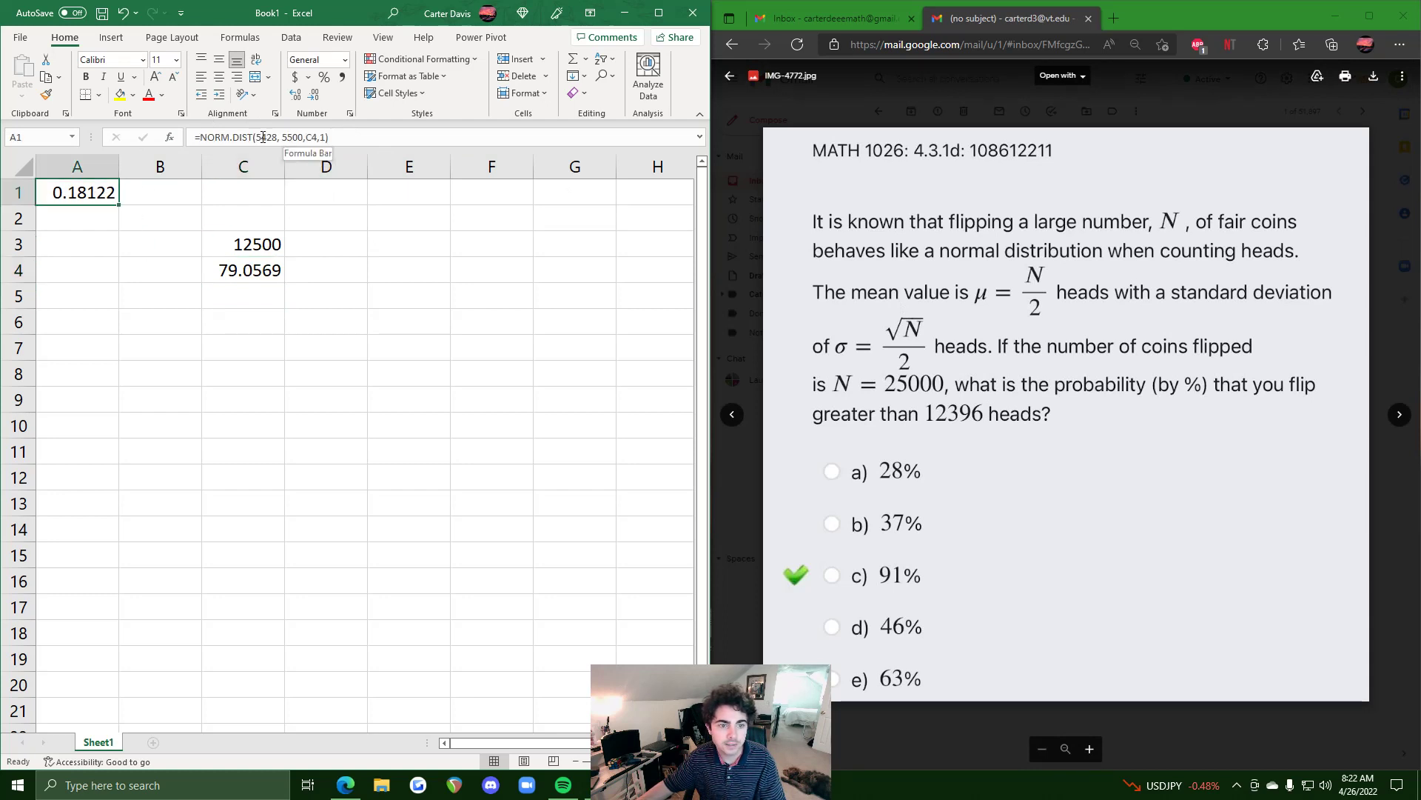
double_click(296, 138)
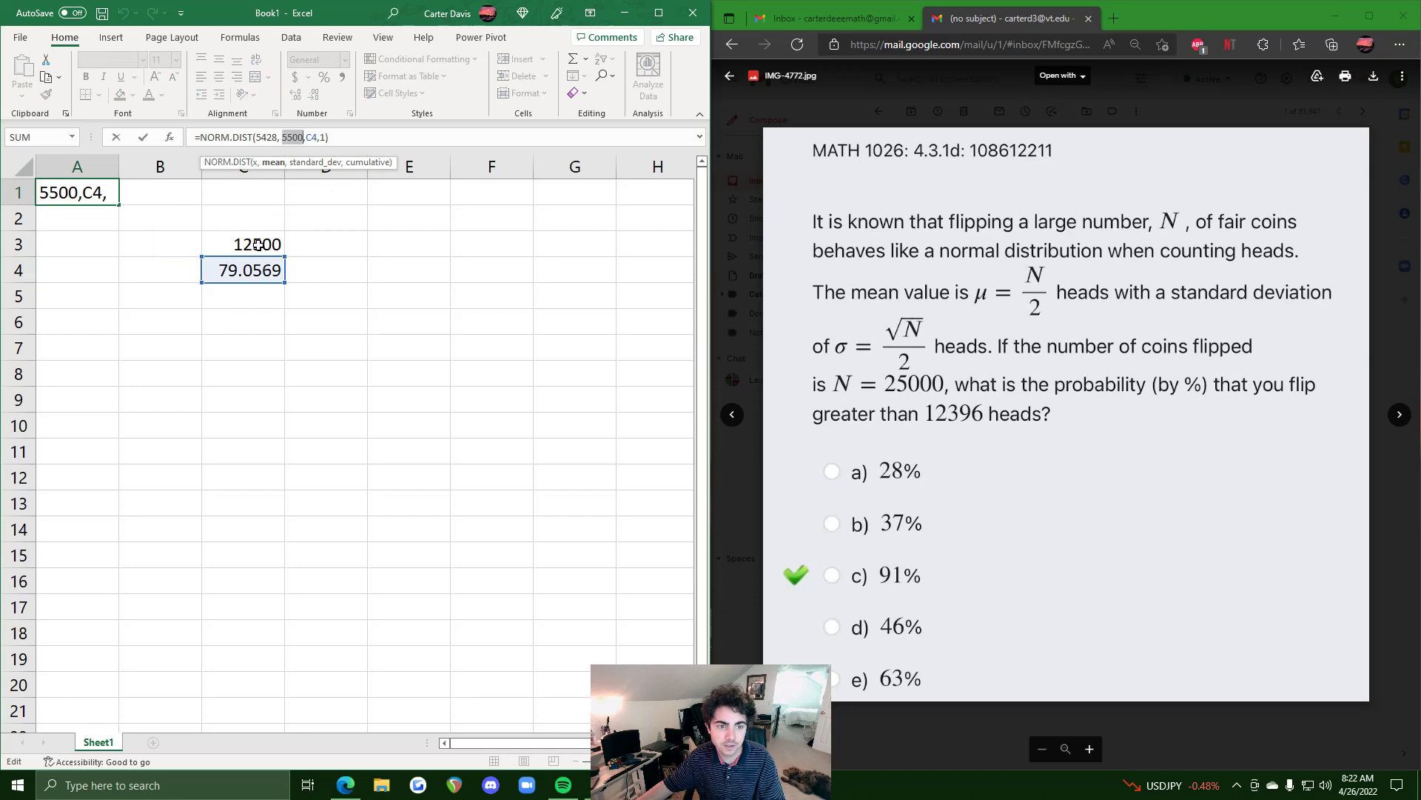
click(258, 245)
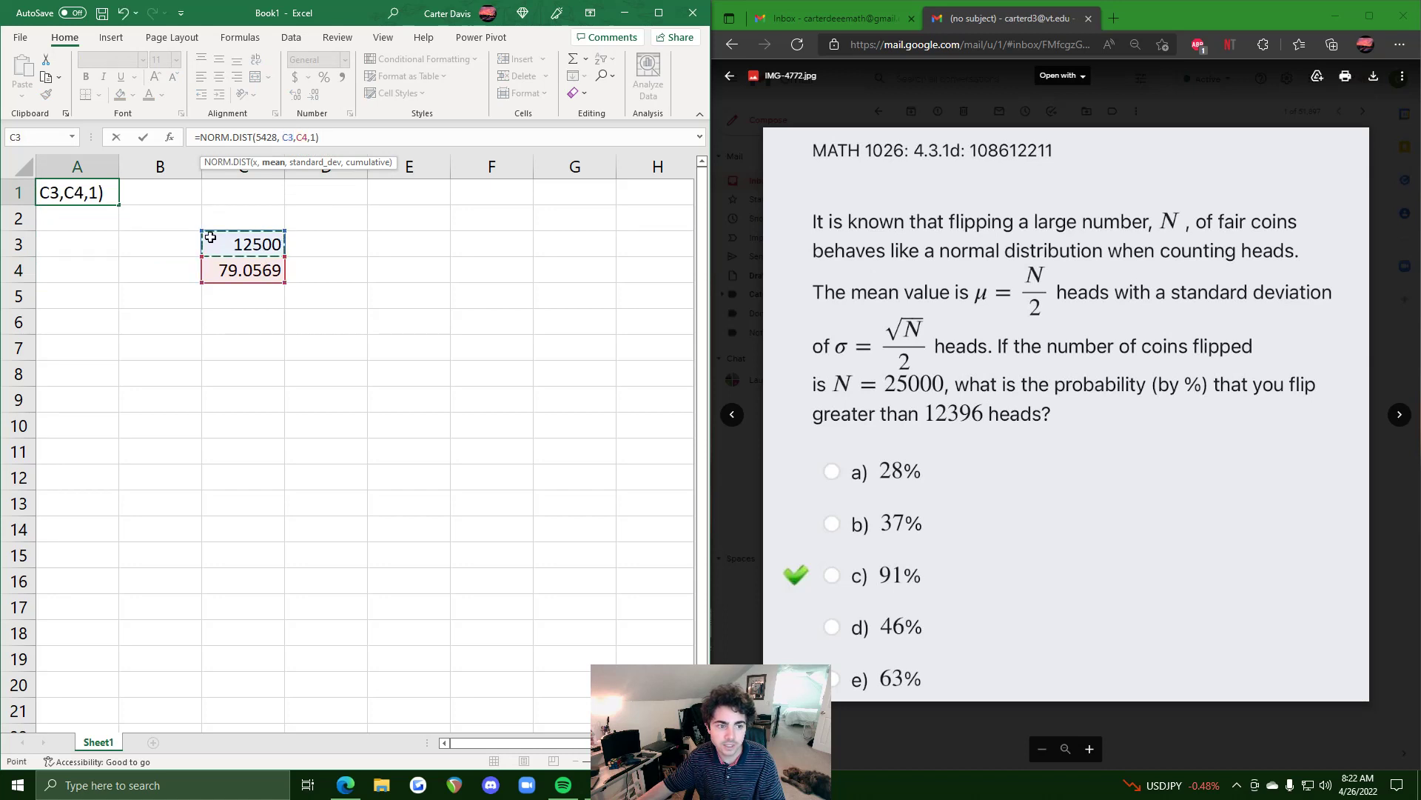
- Set the x argument of the NORM.DIST formula in A1 to 12396 and check the formula
click(277, 138)
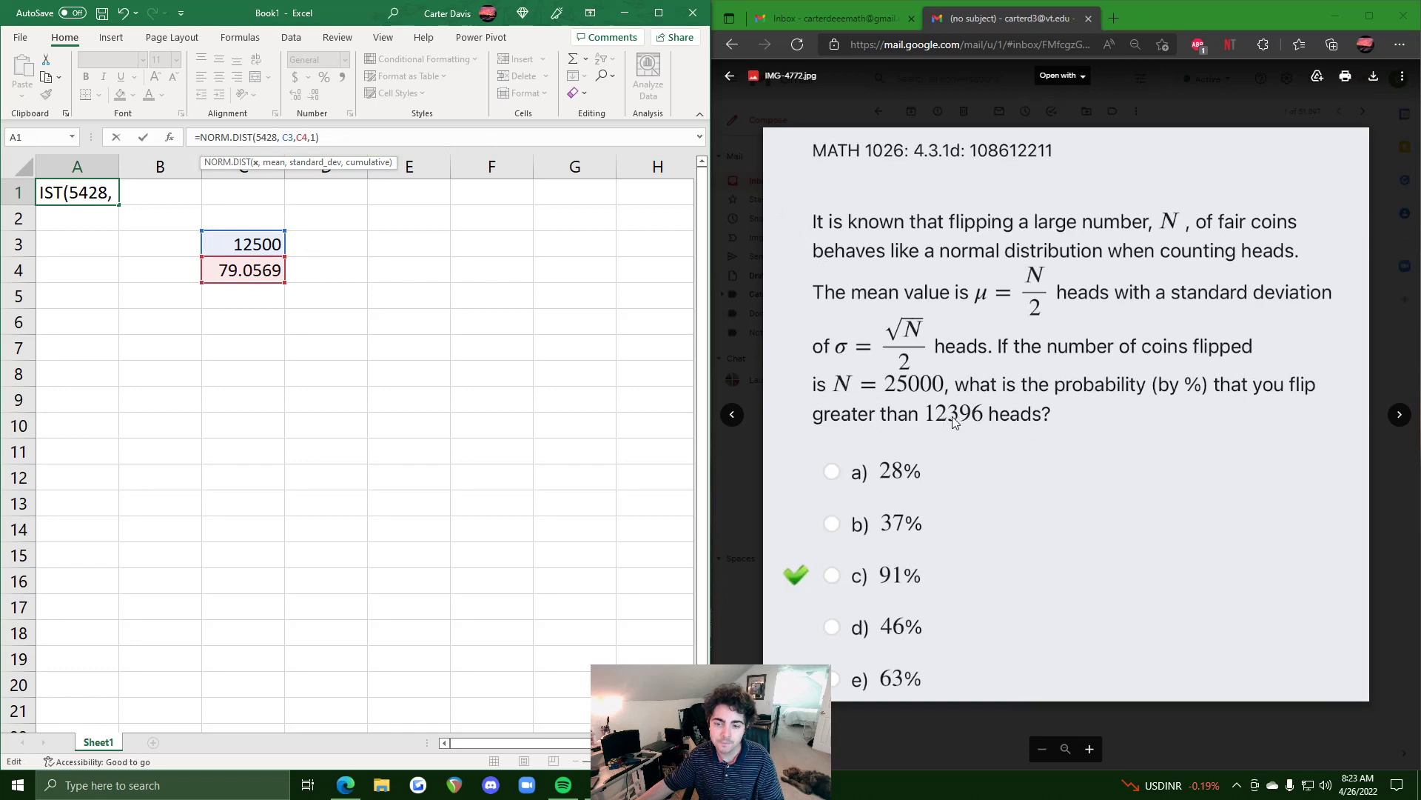
key(BackSpace)
key(BackSpace)
key(BackSpace)
key(BackSpace)
text(12396)
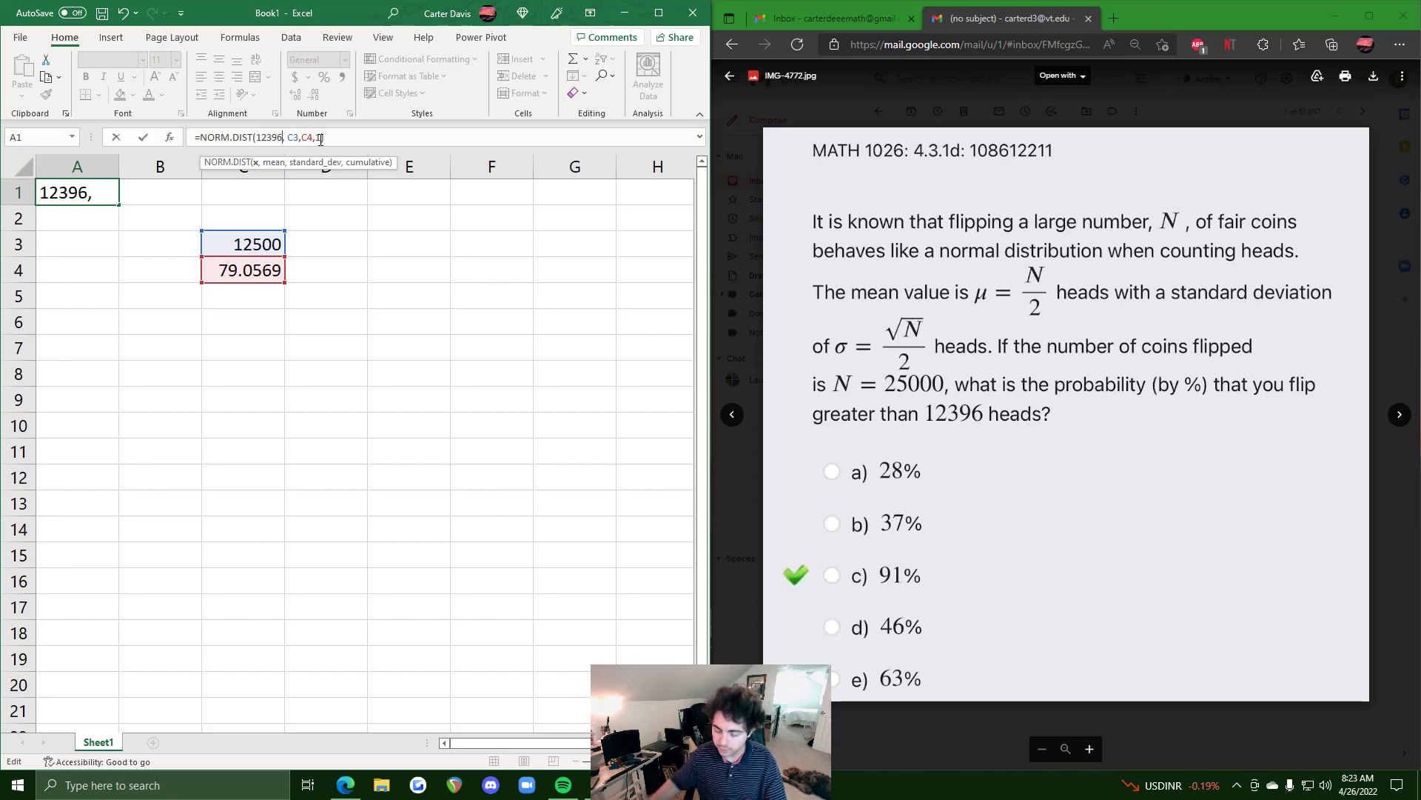
key(Return)
click(81, 194)
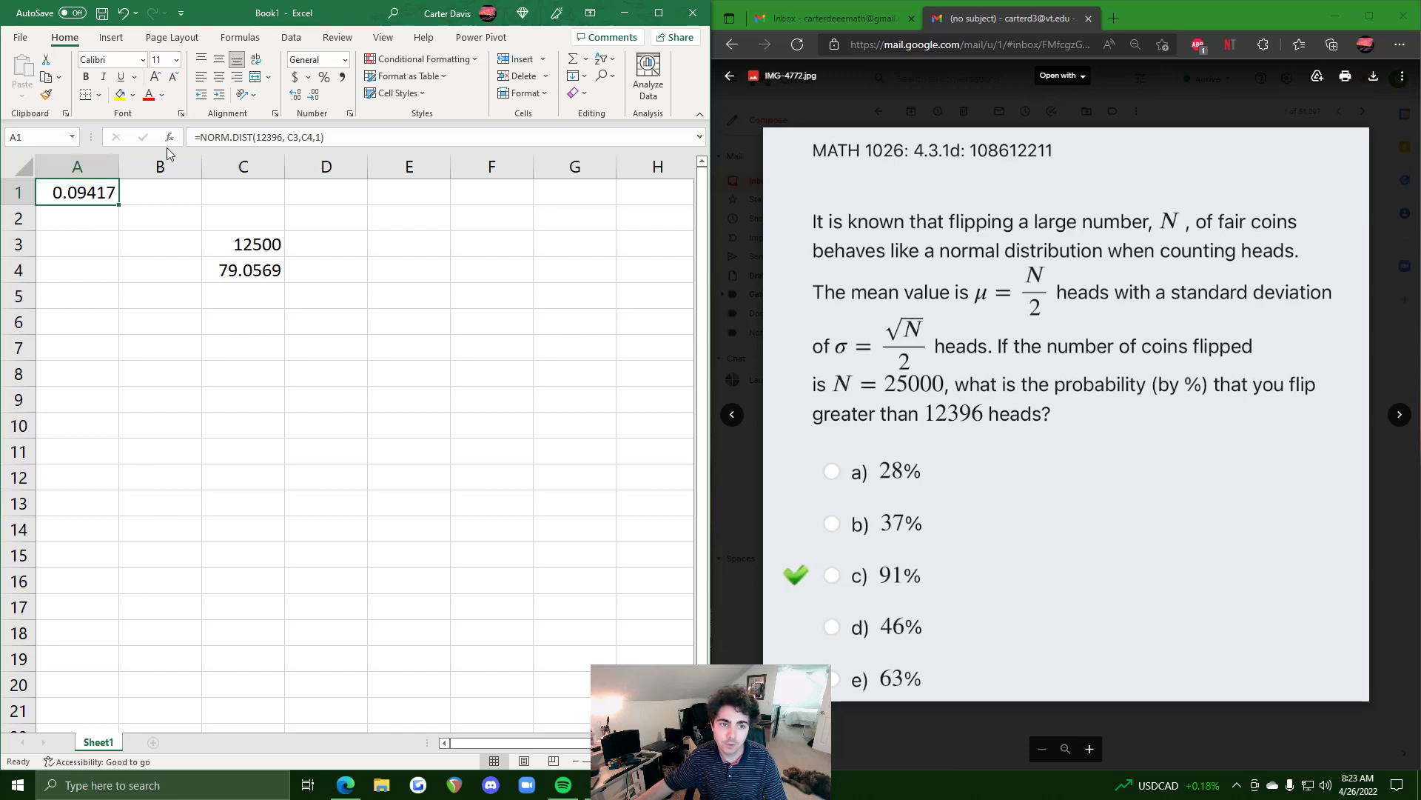
- Calculate the greater-than probability in cell A3 with =1-A1, and compare it with the formula in A1
click(92, 249)
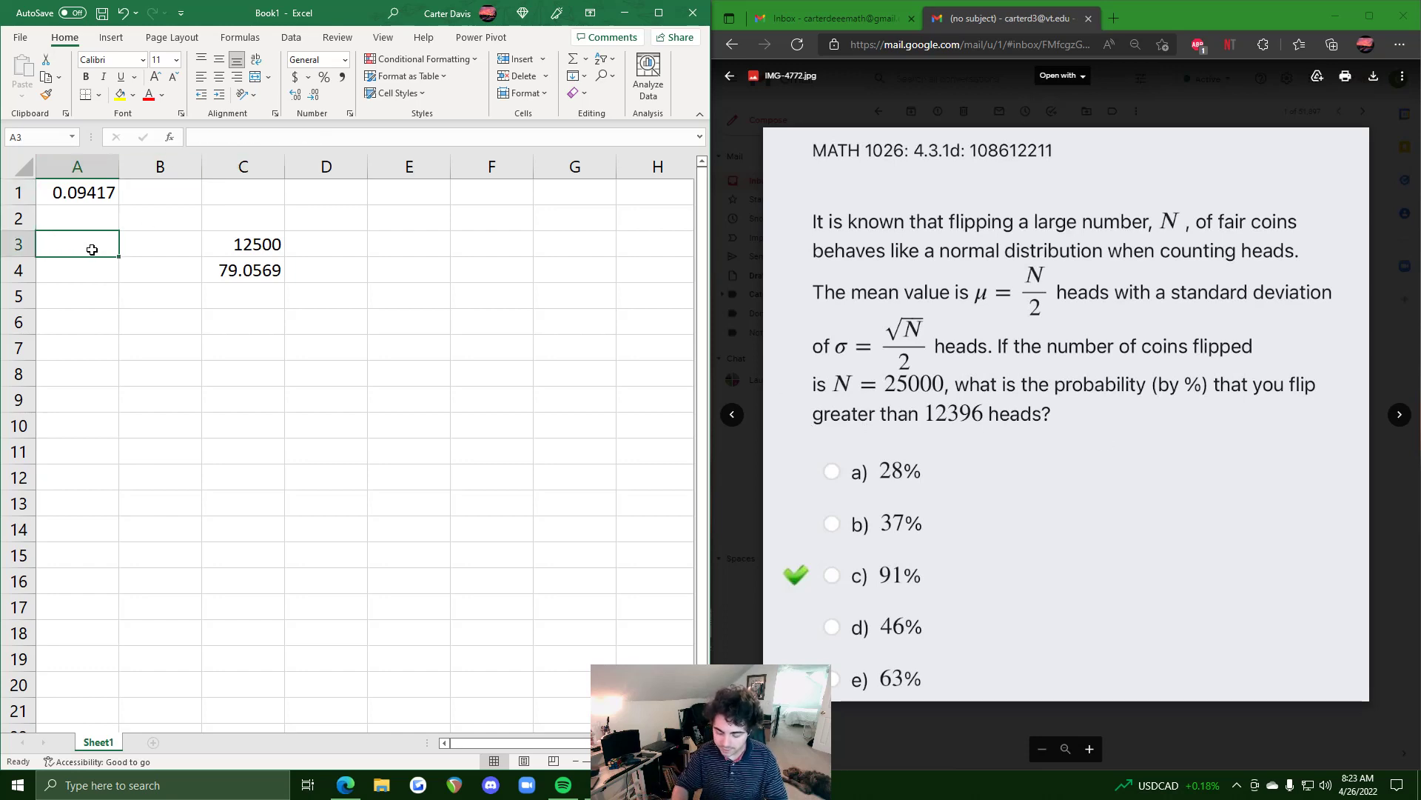
text(=1-)
click(80, 193)
key(Return)
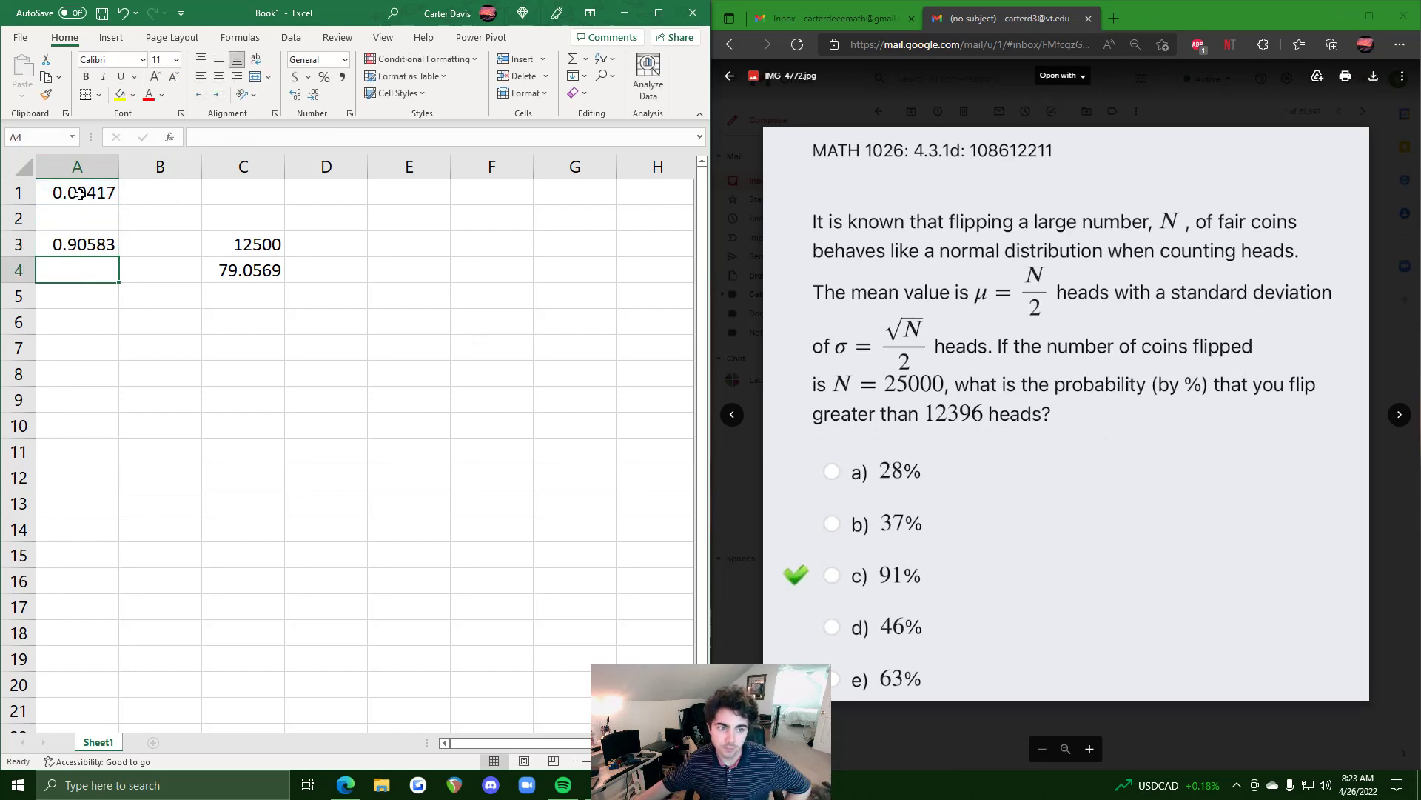
click(92, 241)
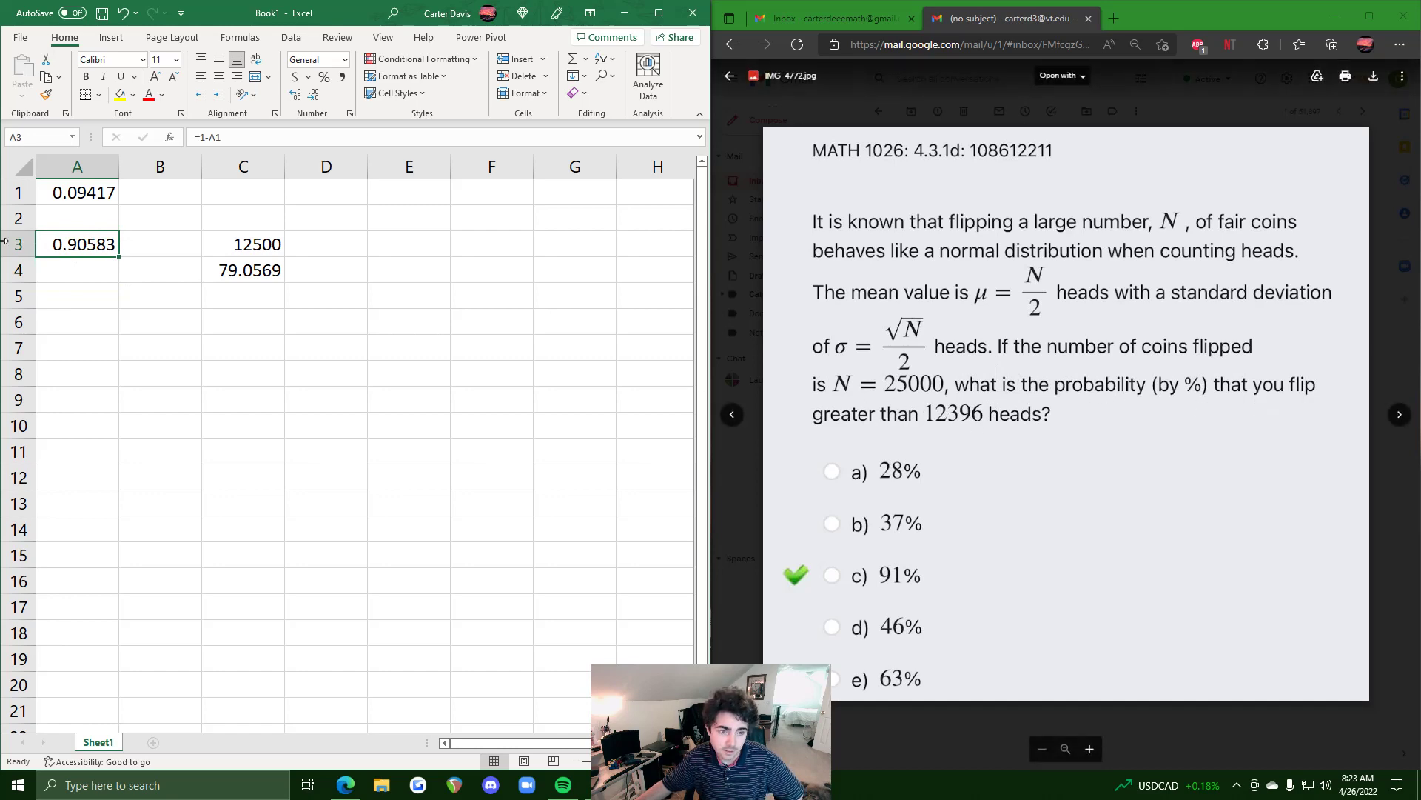
click(72, 187)
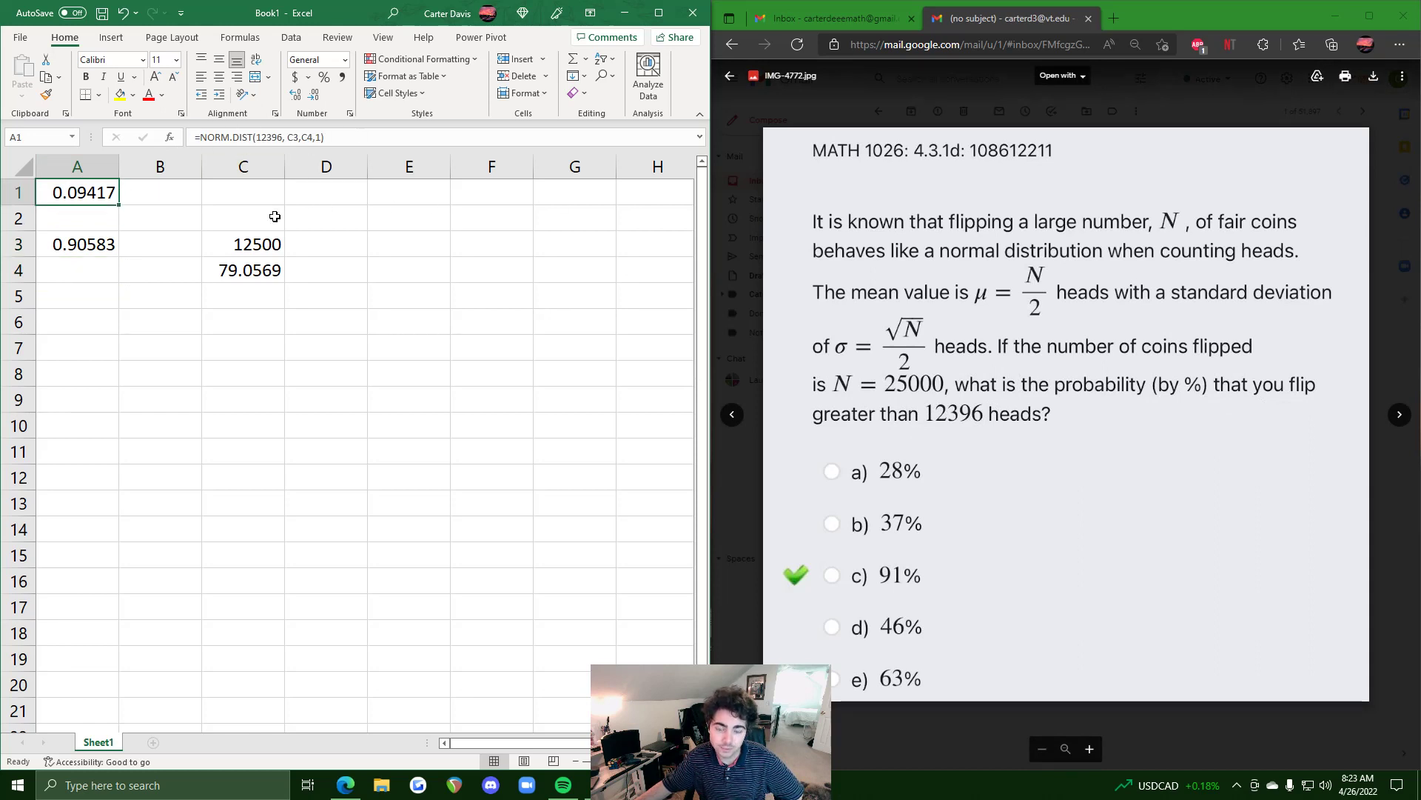
click(81, 245)
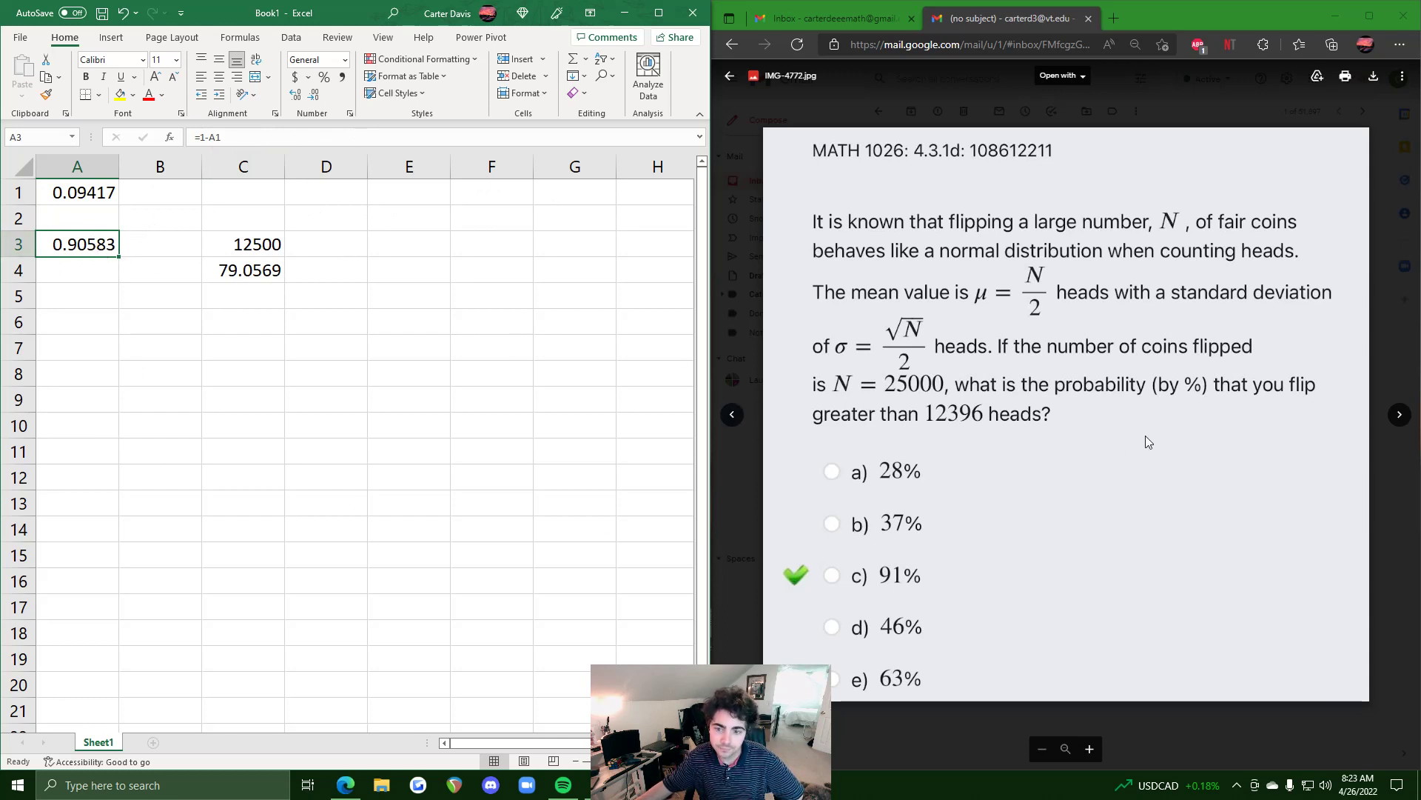
- Bring up the question about flipping between two head counts and update the mean in C3 to =17000/2
click(1400, 416)
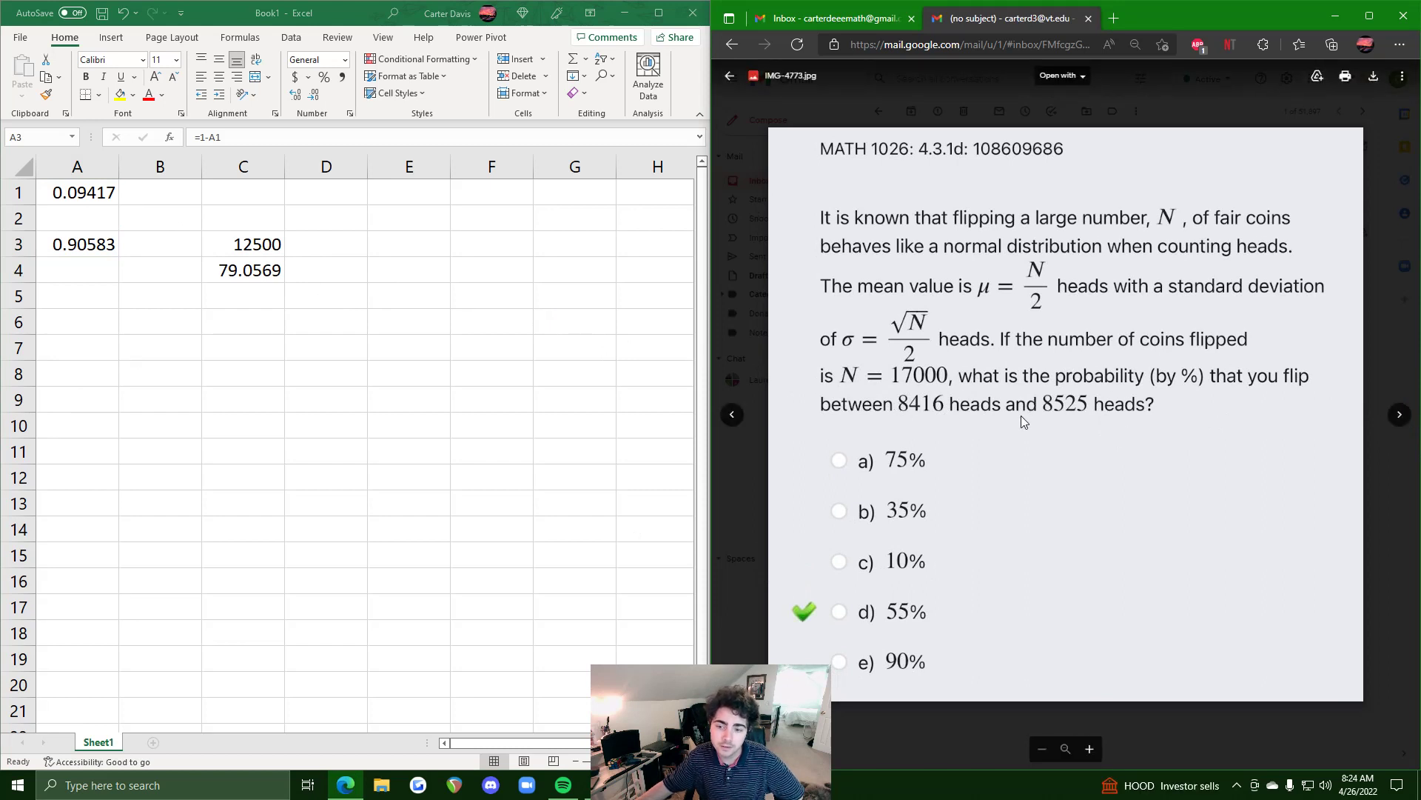
click(252, 244)
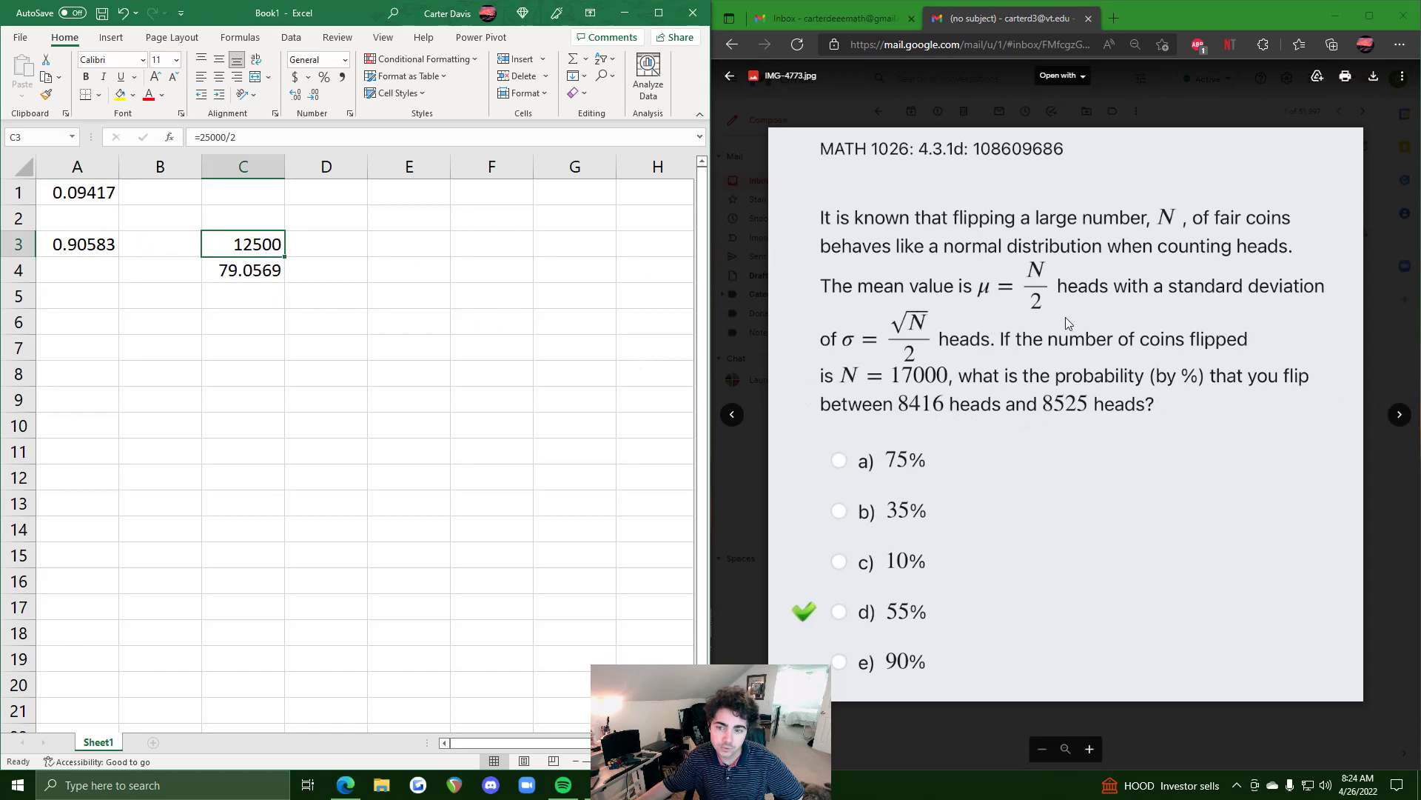
click(211, 136)
key(BackSpace)
key(BackSpace)
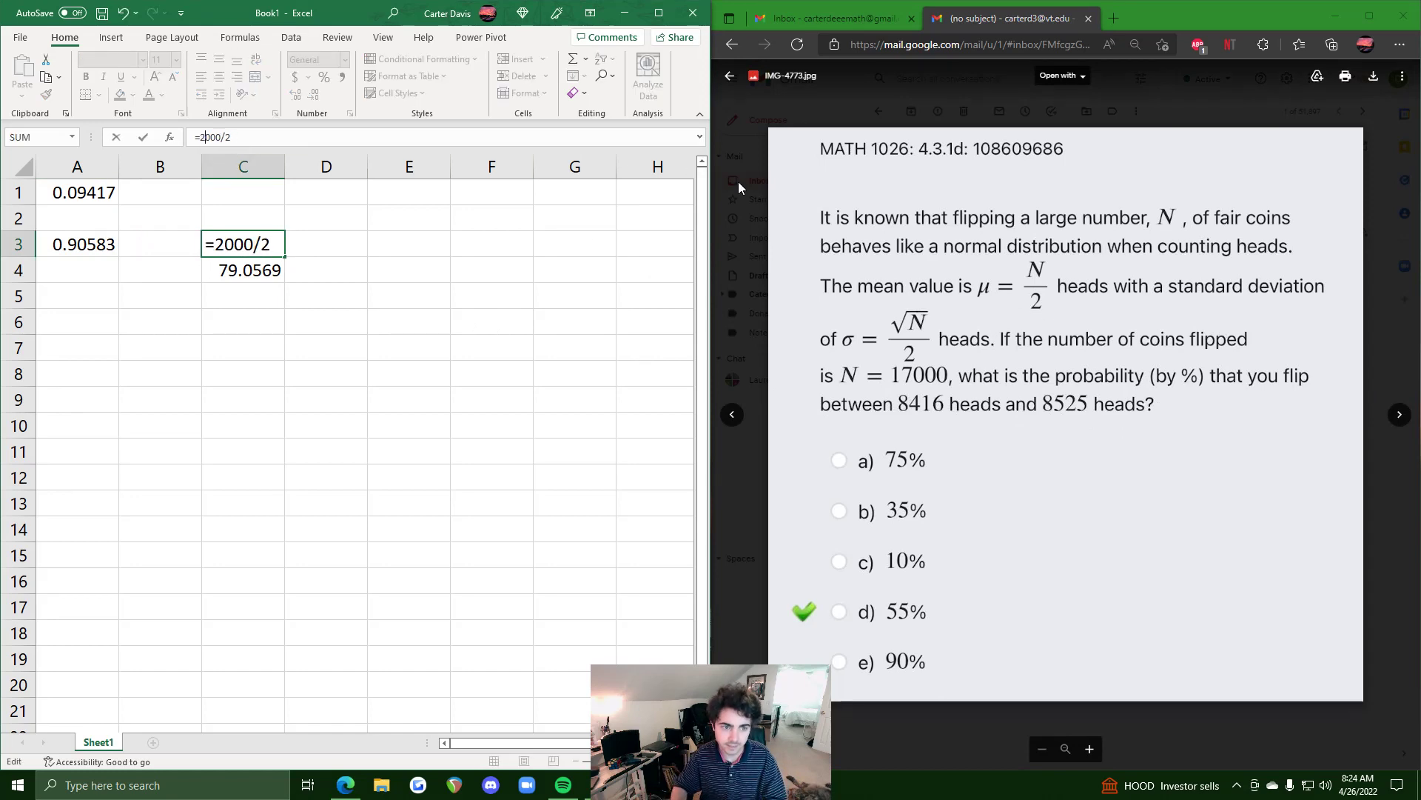
text(17)
key(Return)
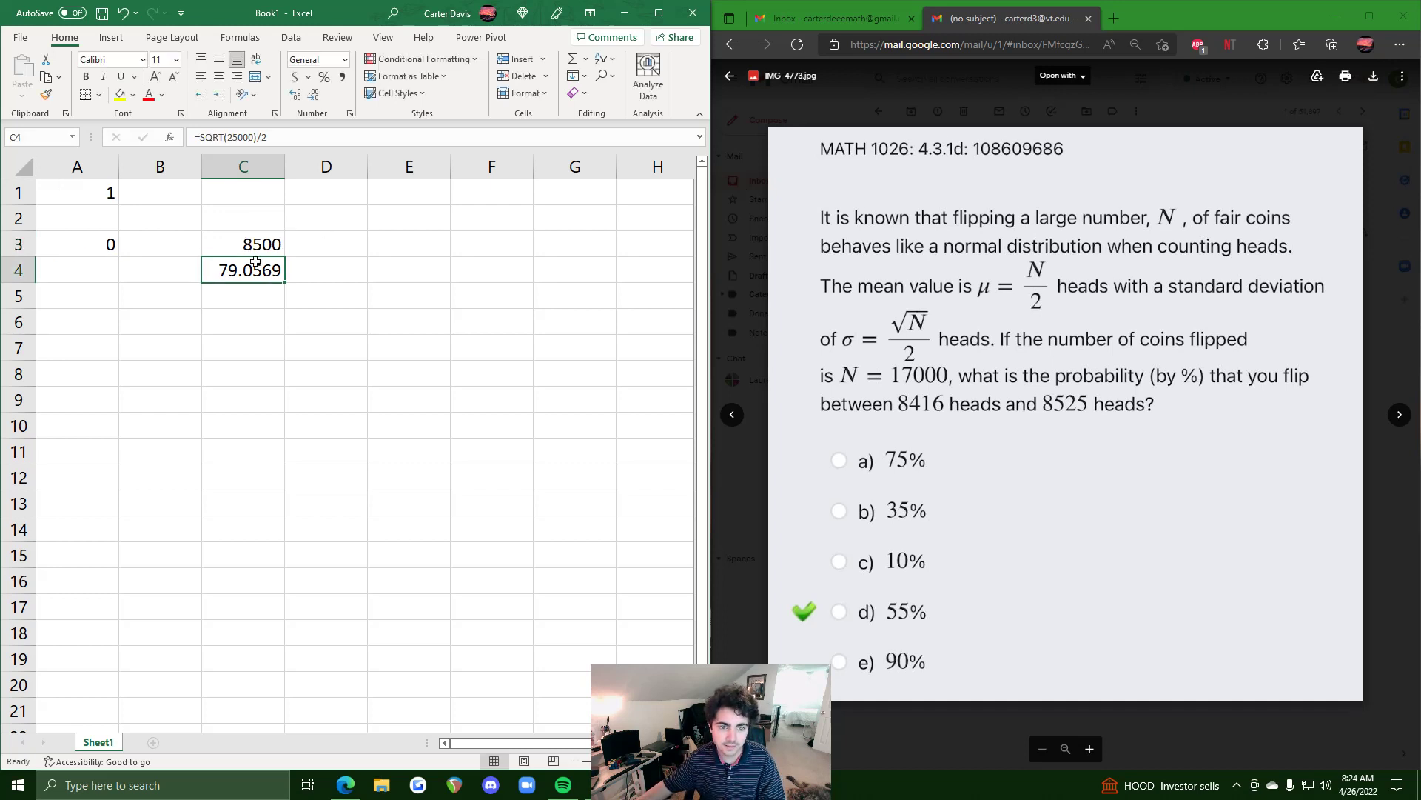
- Update the standard deviation formula in cell C4 to =SQRT(17000)/2 and check the mean and deviation cells
double_click(229, 137)
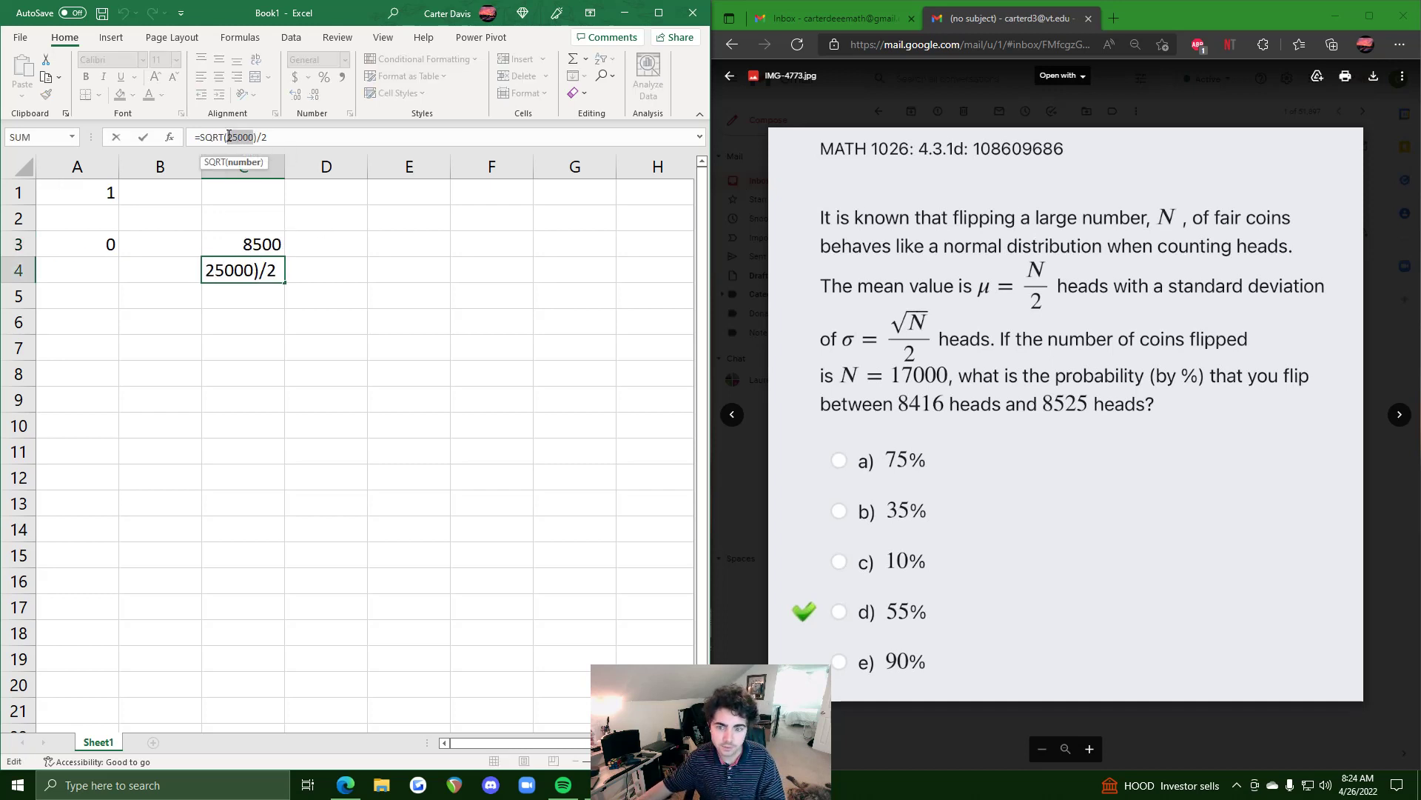
text(1)
text(7000)
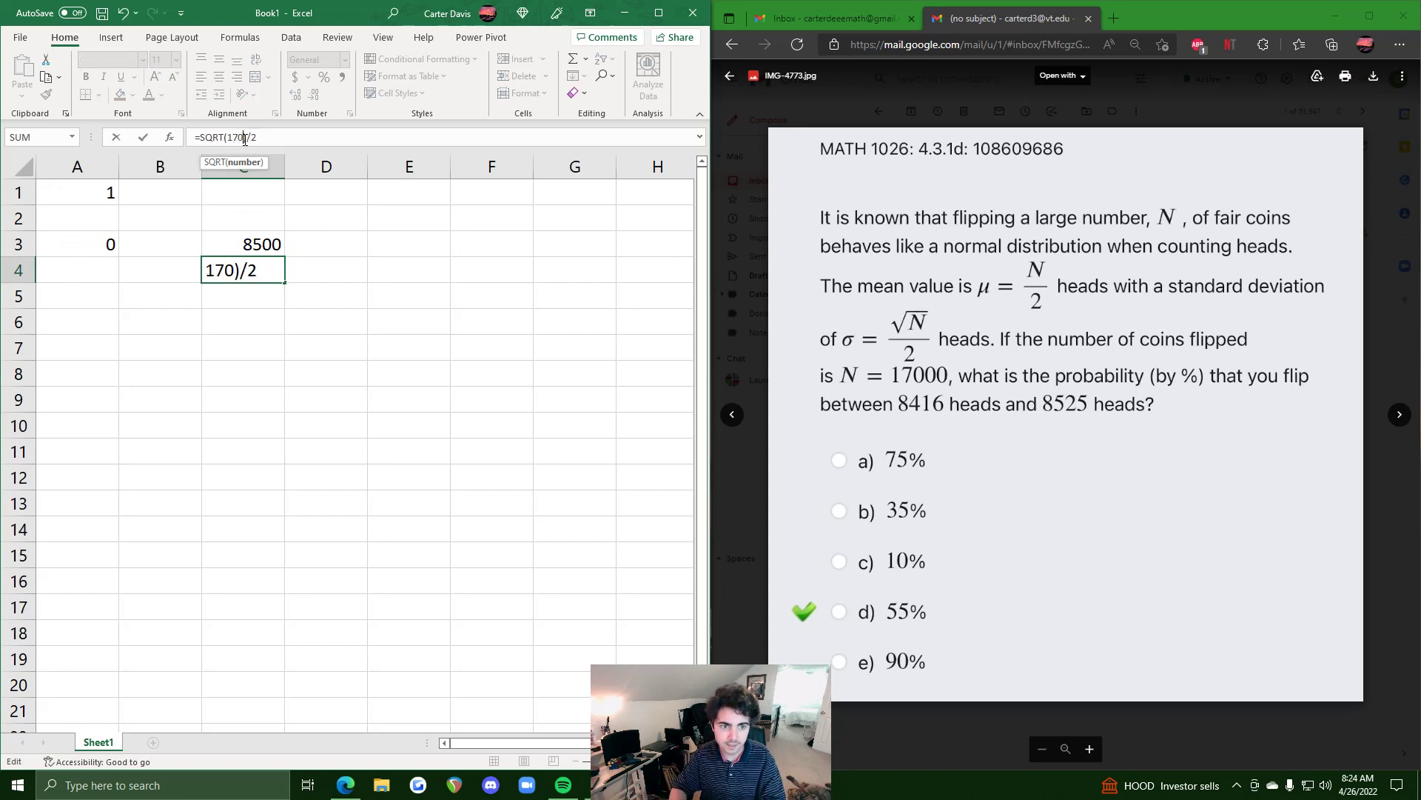
key(Return)
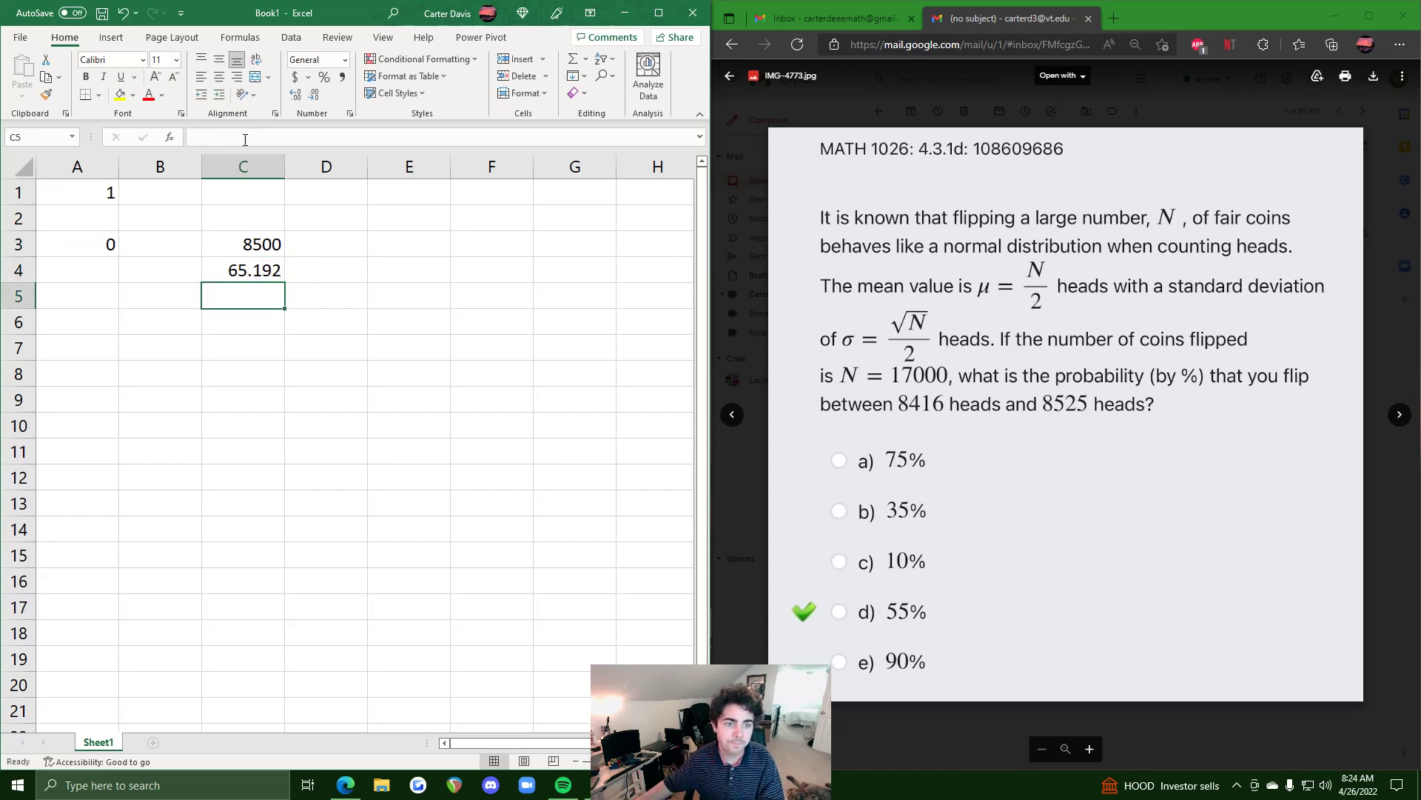
click(258, 251)
click(252, 274)
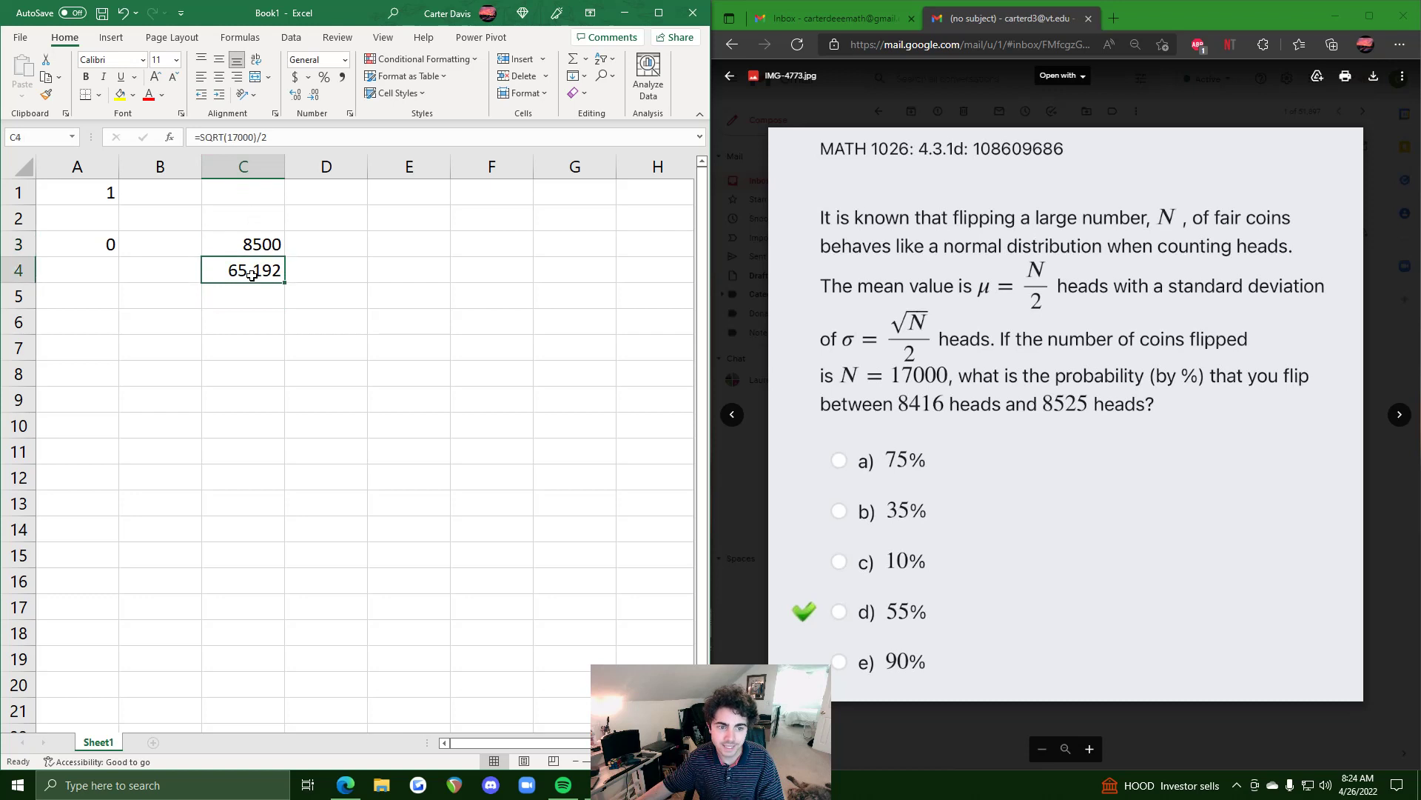
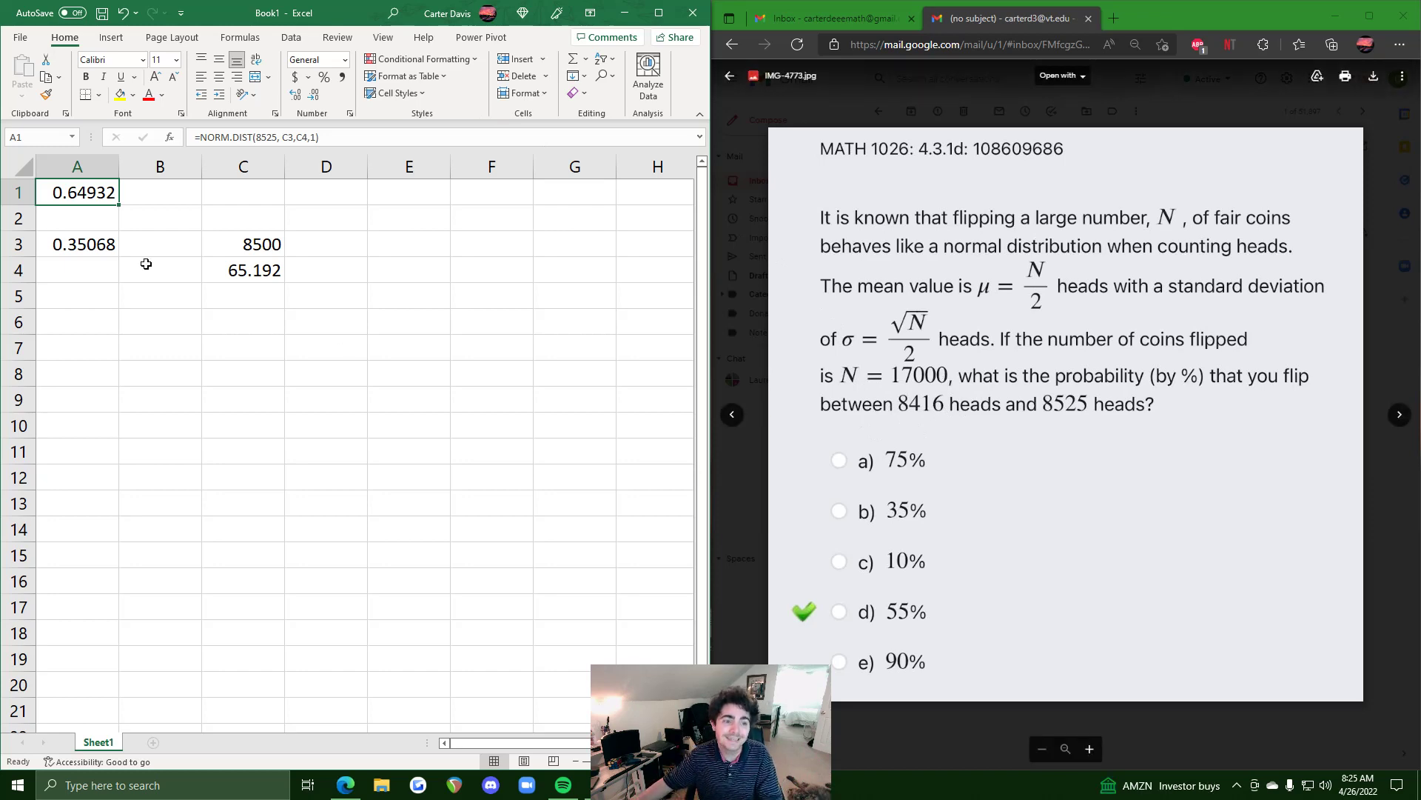
- Clear the complement formula from cell A3
click(90, 218)
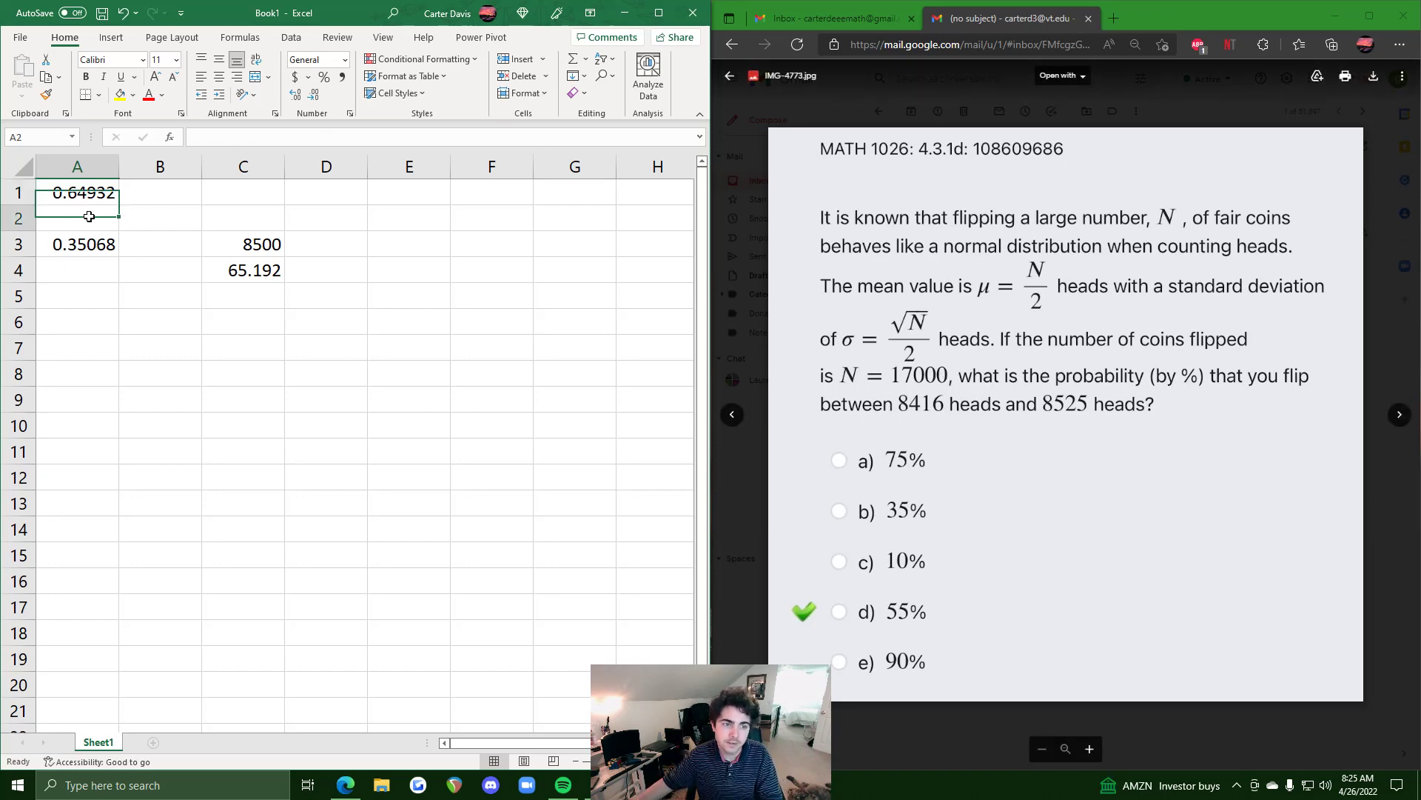
click(89, 241)
key(Delete)
- Calculate the probability of flipping fewer than 8416 heads in cell A2 with =NORM.DIST(8416,C3,C4,1)
click(96, 219)
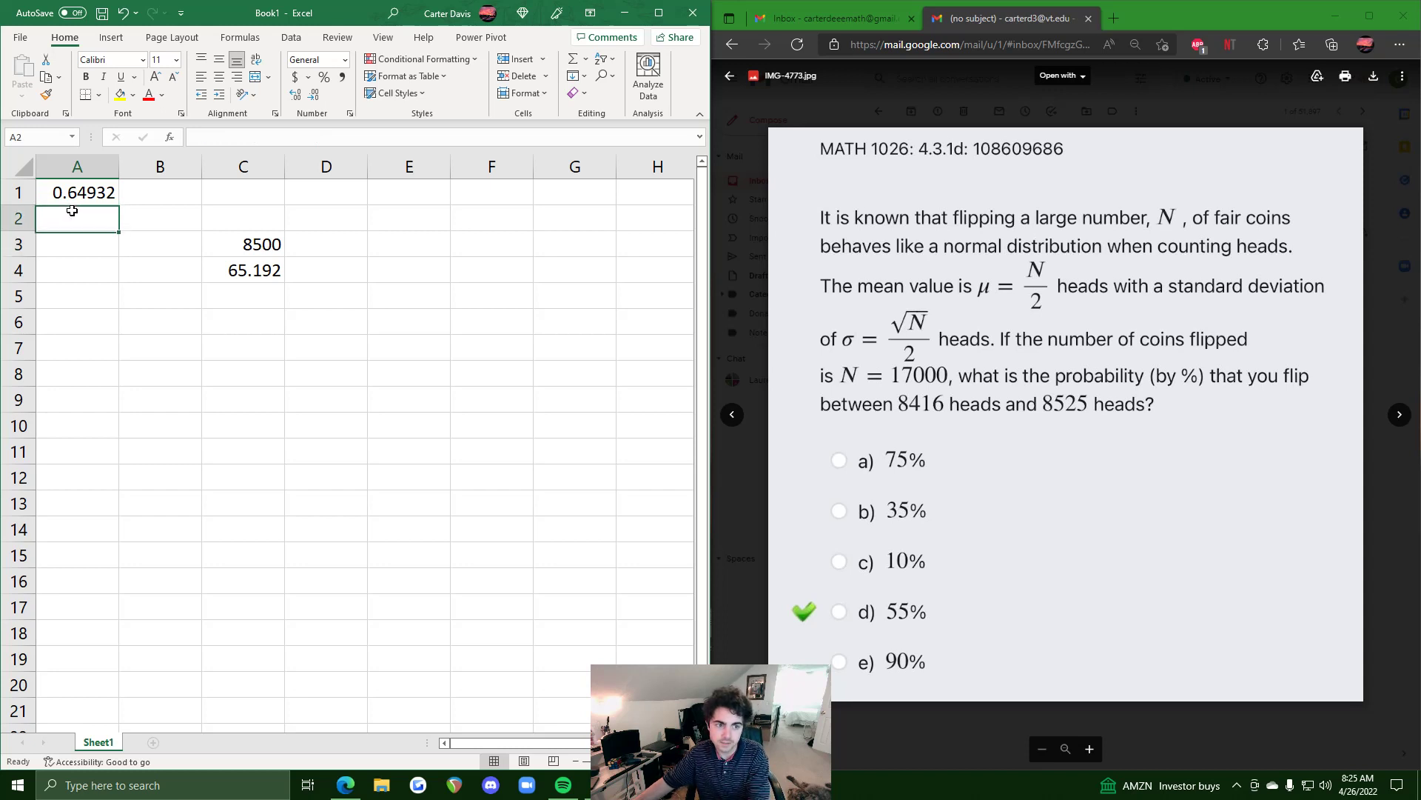
text(=)
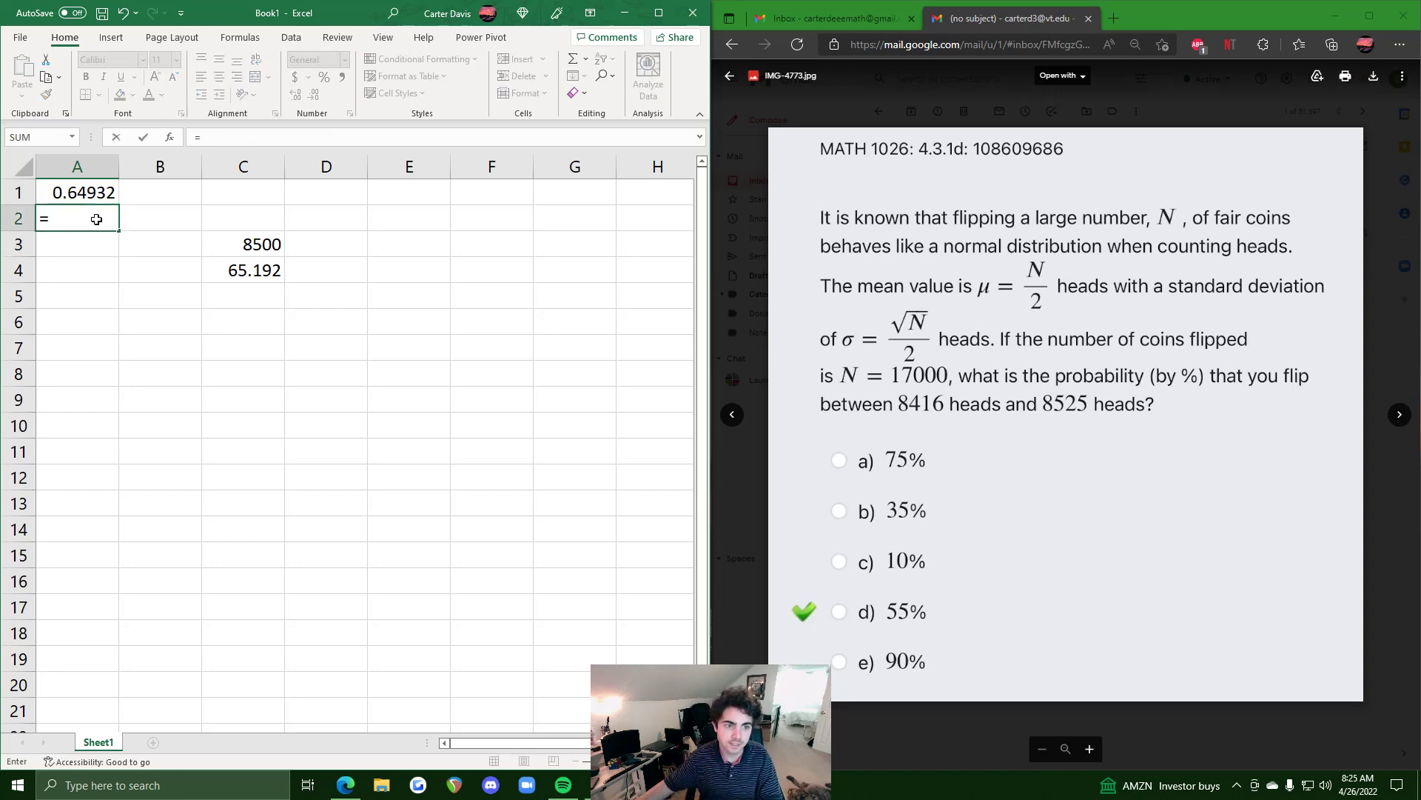
text(NORm)
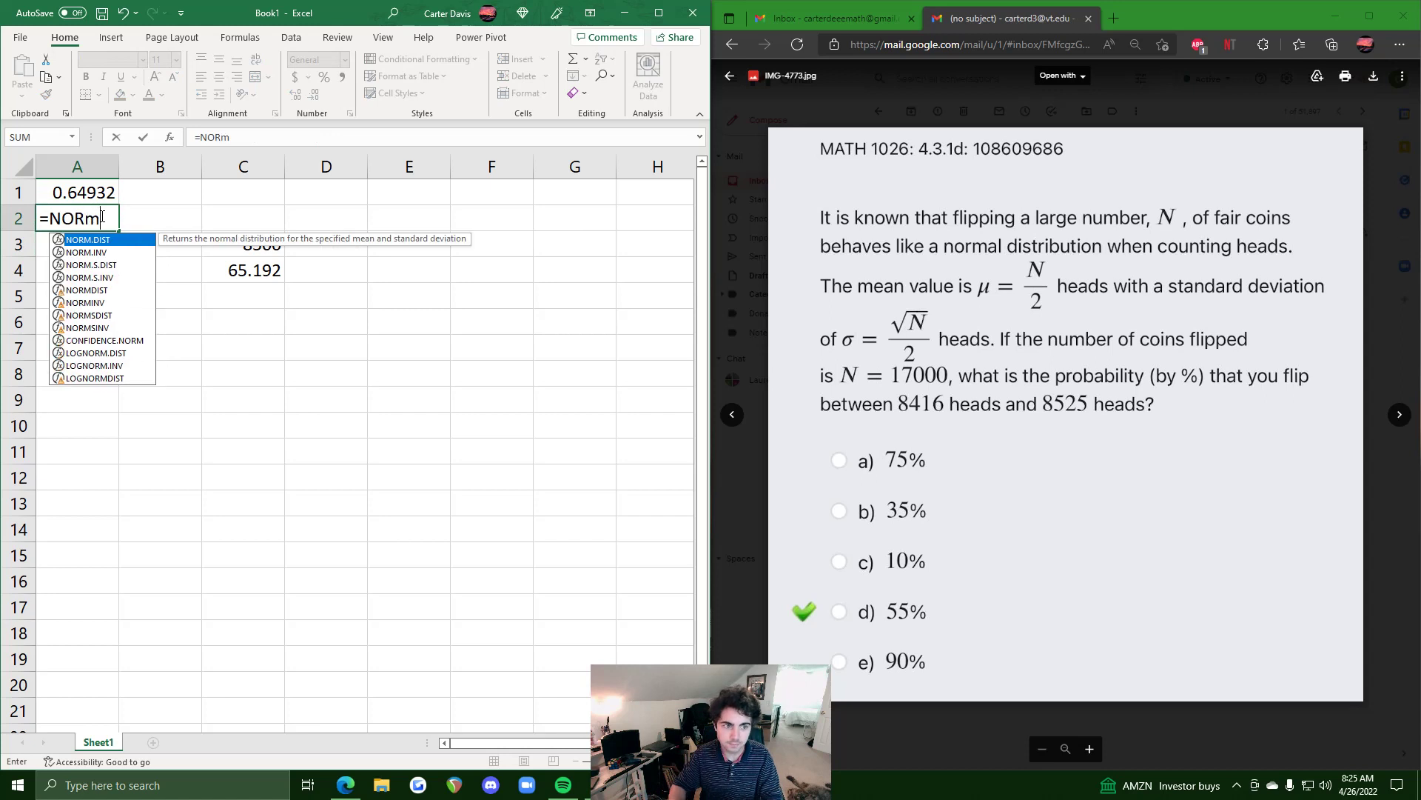
key(Tab)
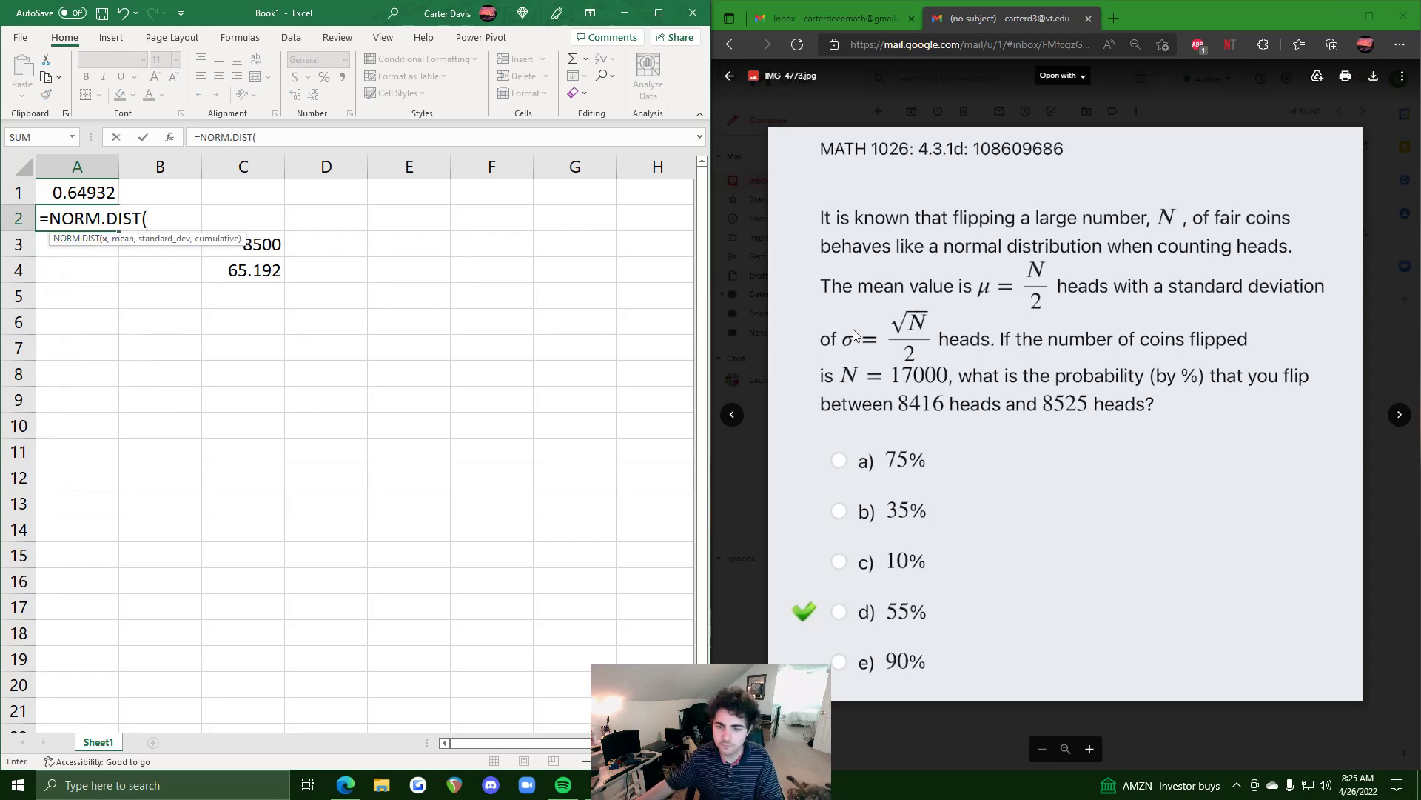
text(8416,)
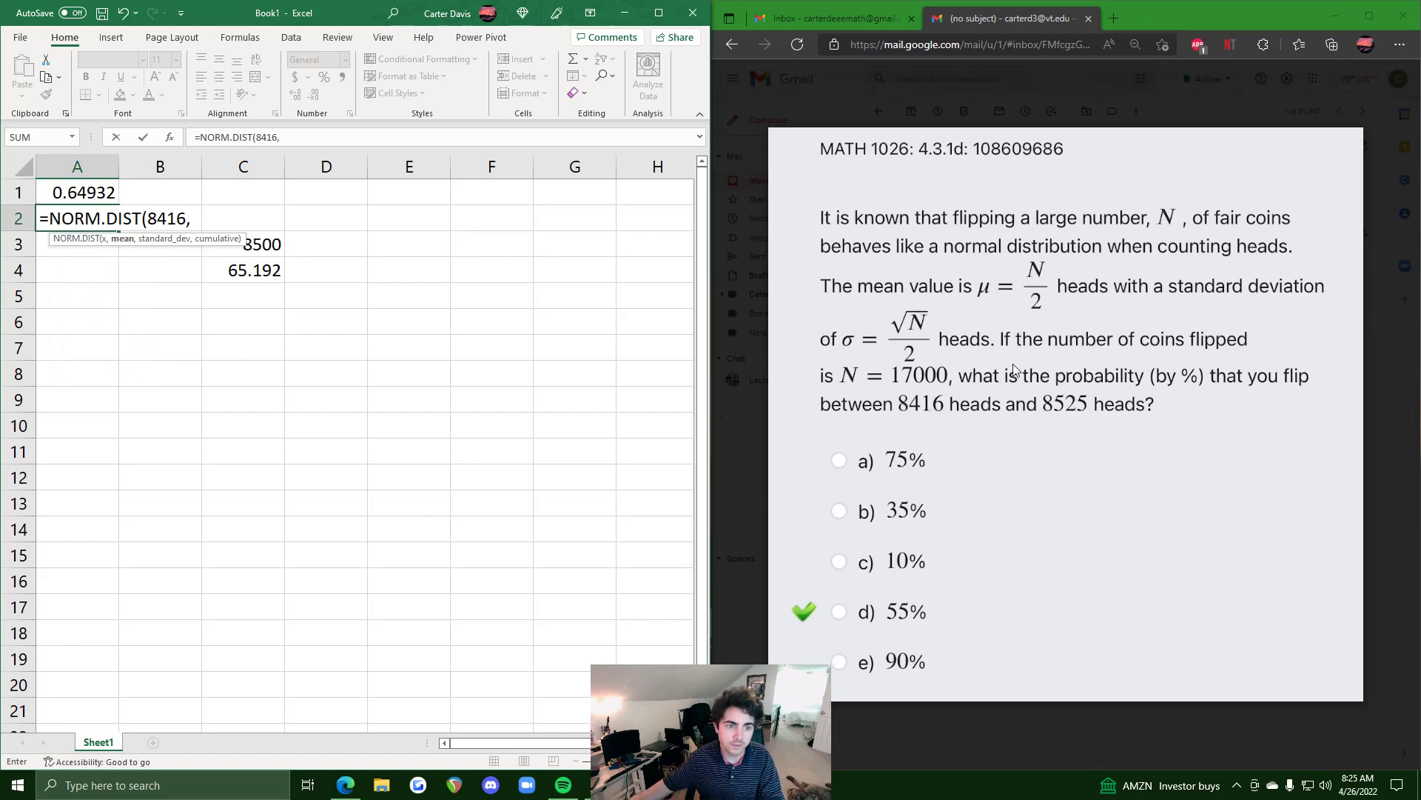
click(280, 251)
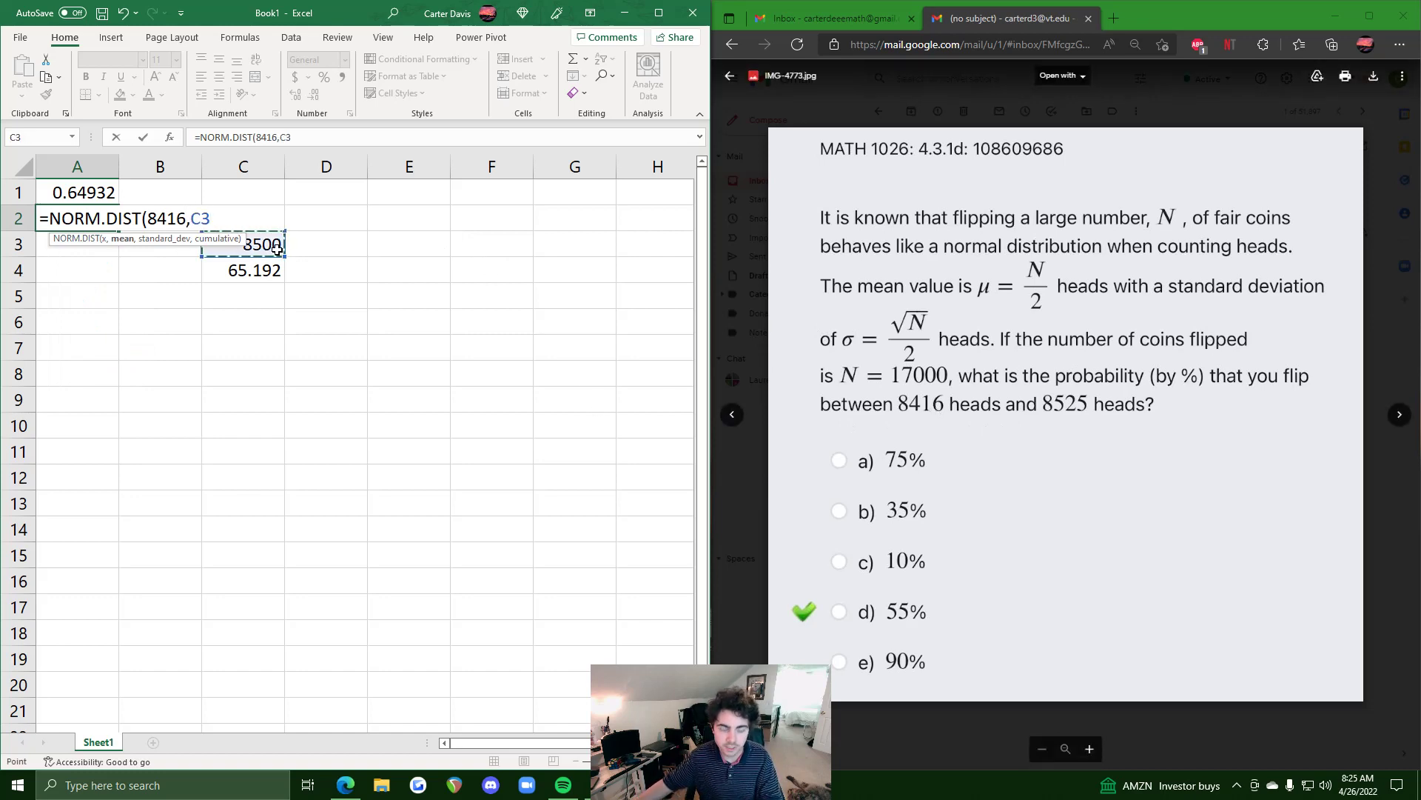
text(,)
click(277, 273)
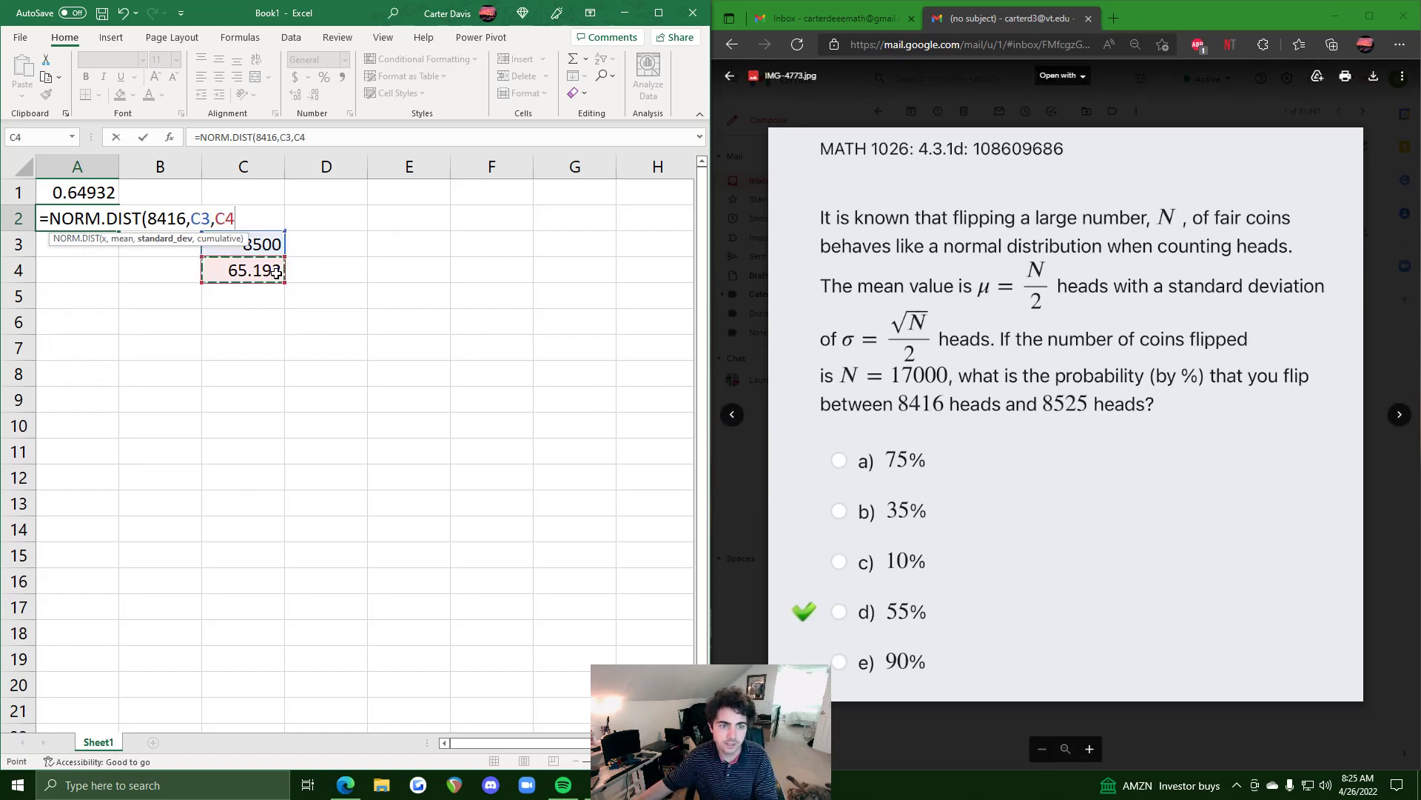
text(,)
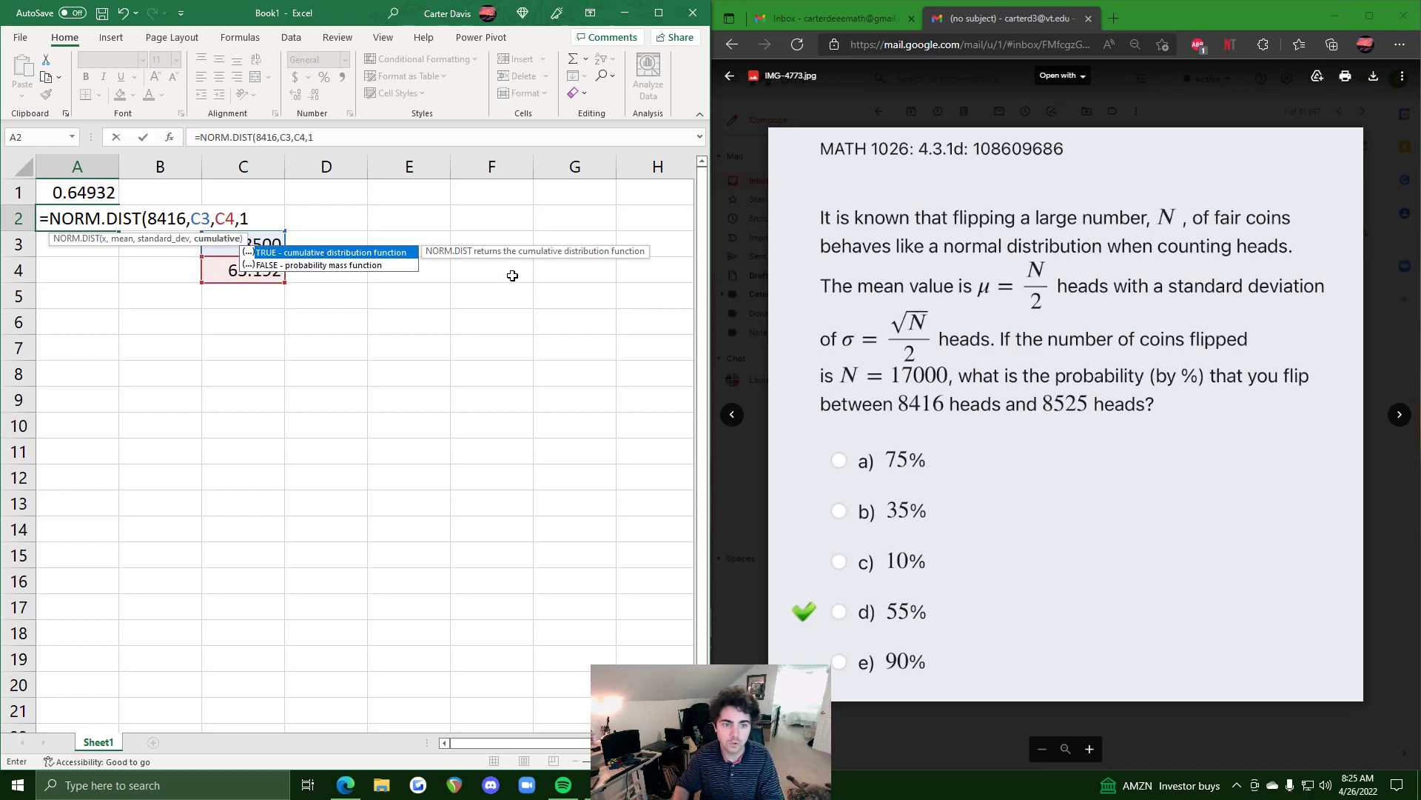
text(1))
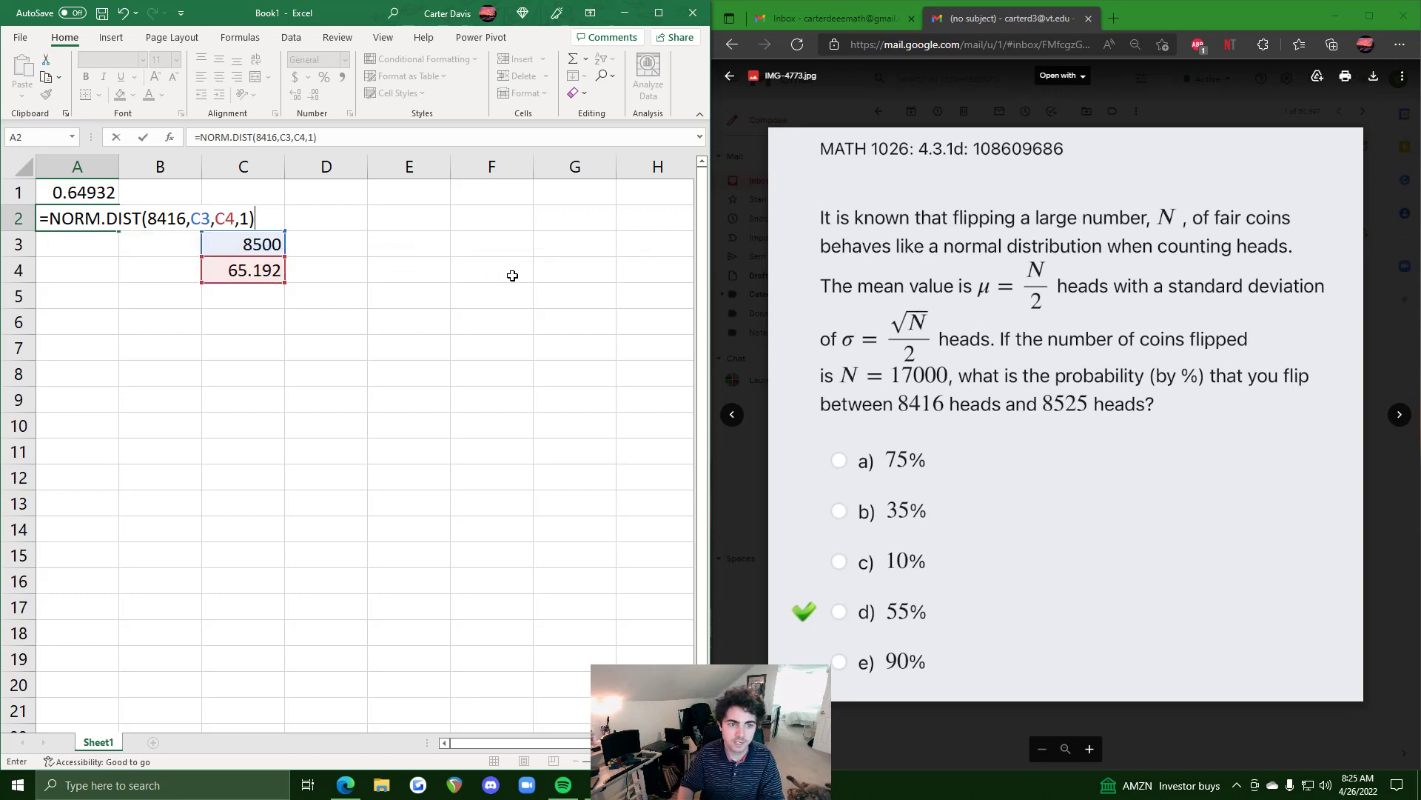
key(Return)
- Compare the formulas in A1 and A2, and calculate the between probability in cell A4 with =A1-A2
click(74, 194)
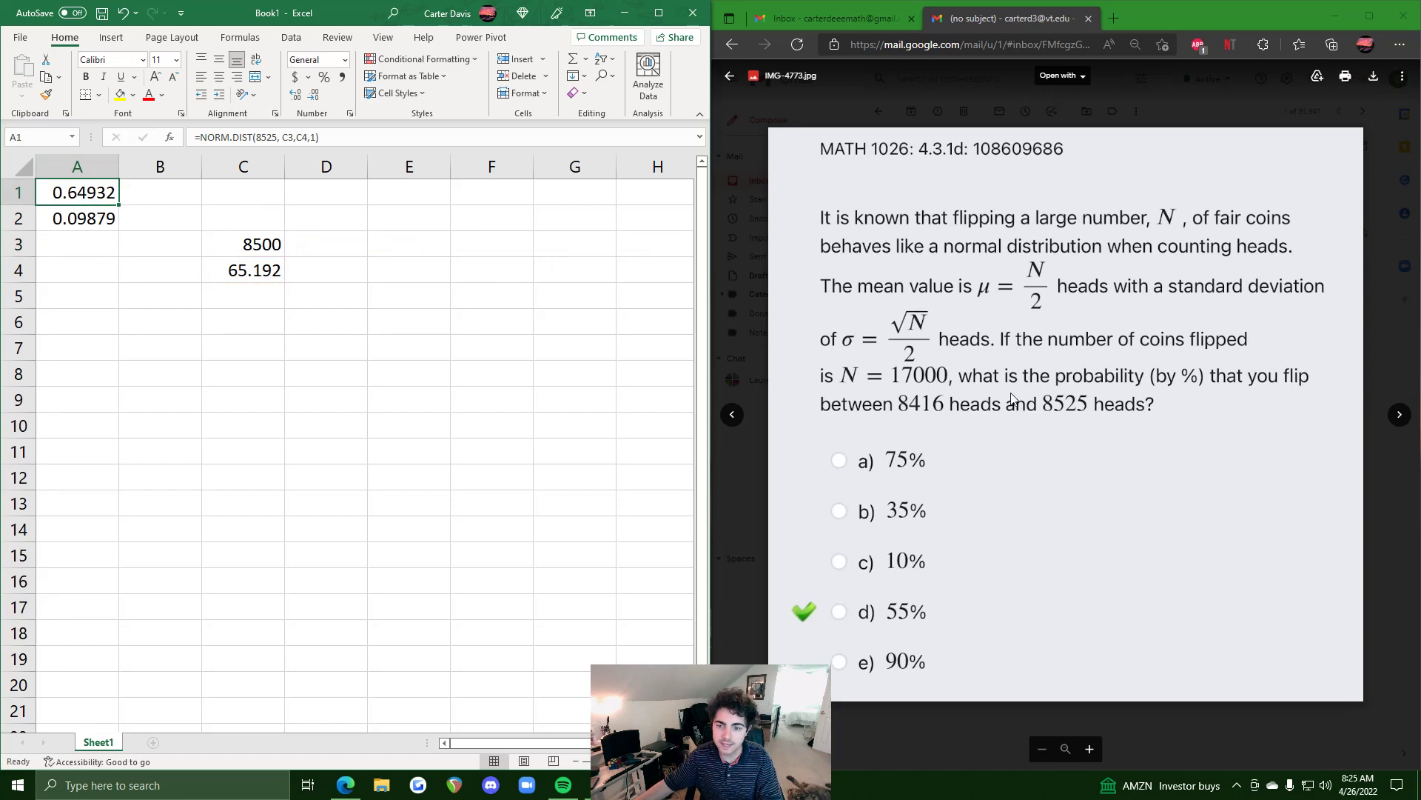
click(95, 219)
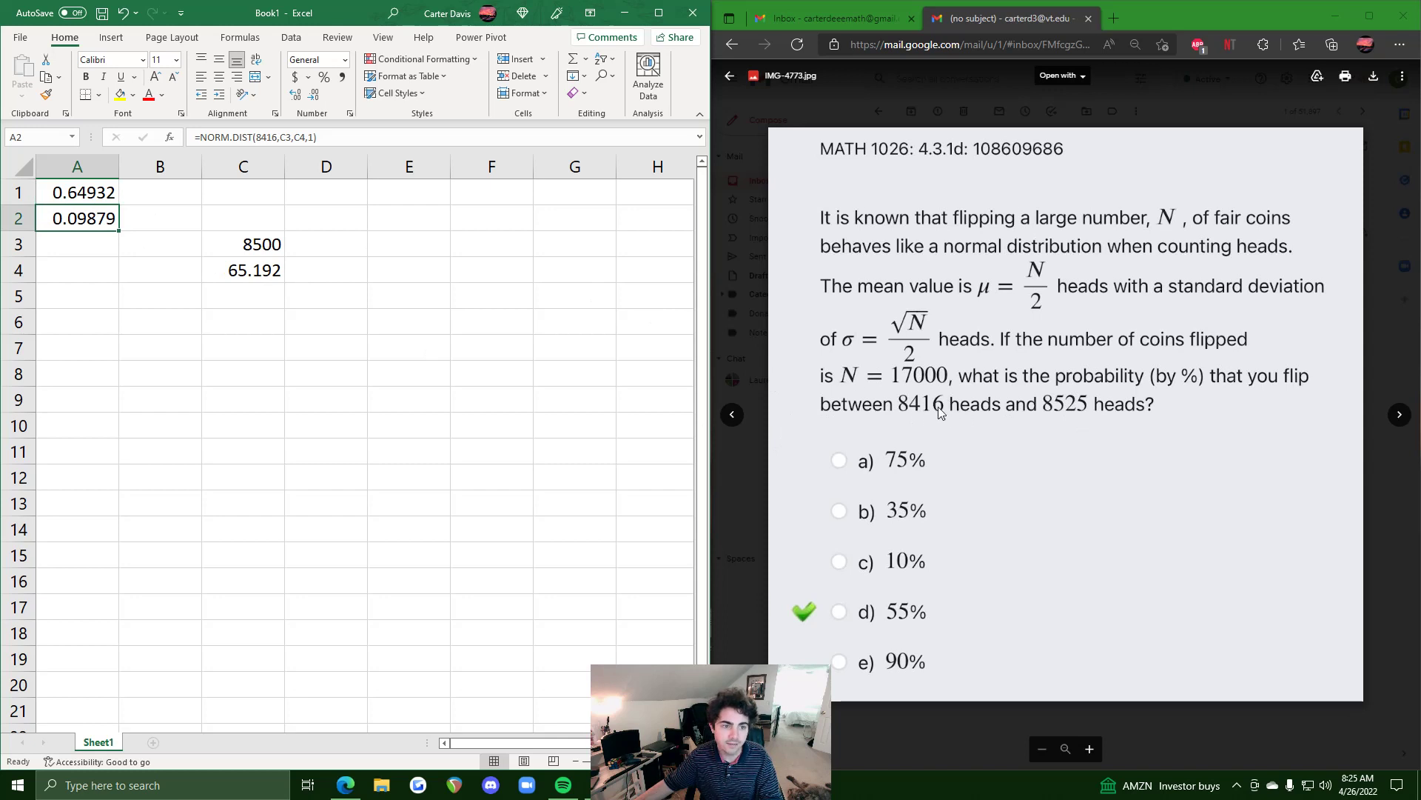
click(93, 193)
click(83, 214)
click(135, 263)
click(81, 262)
text(=)
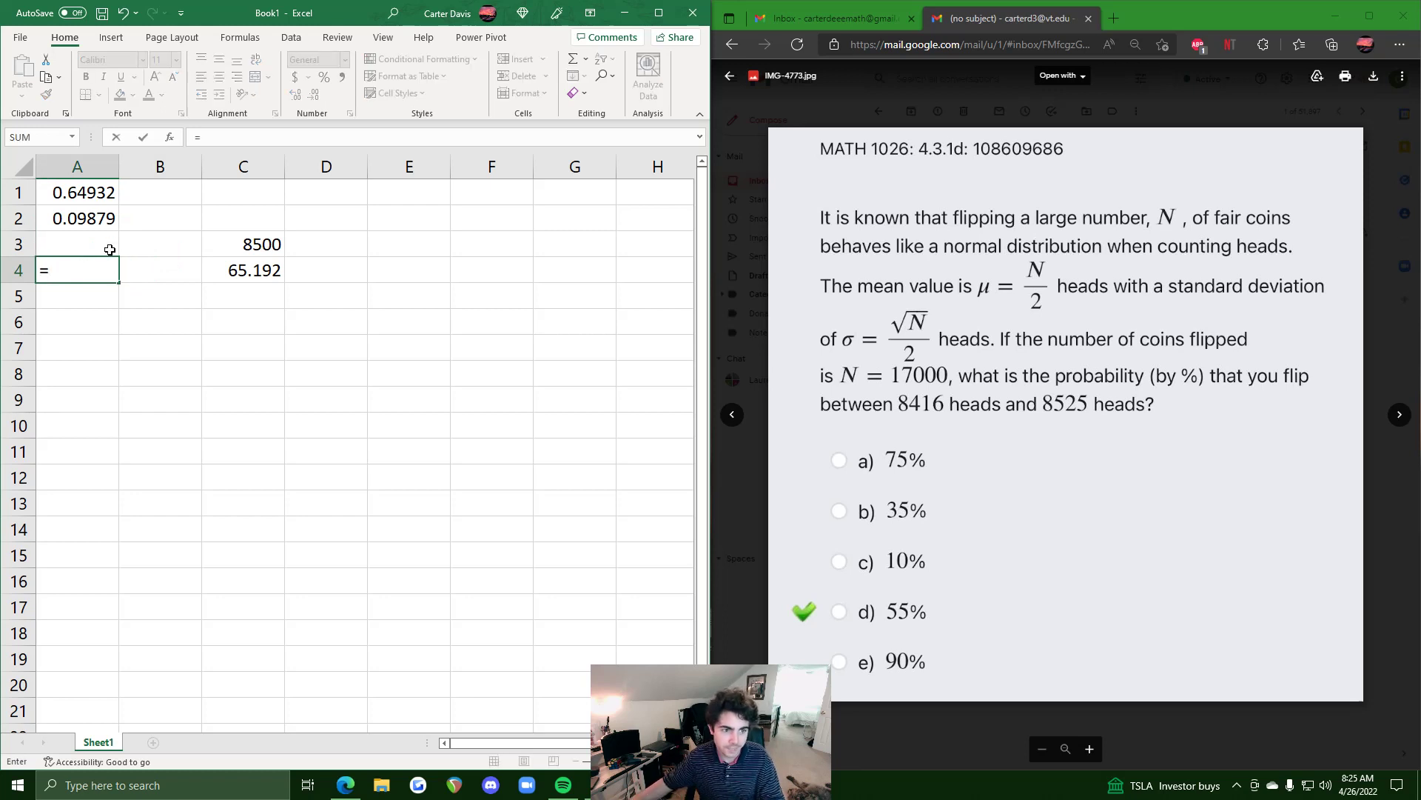
click(102, 197)
text(-)
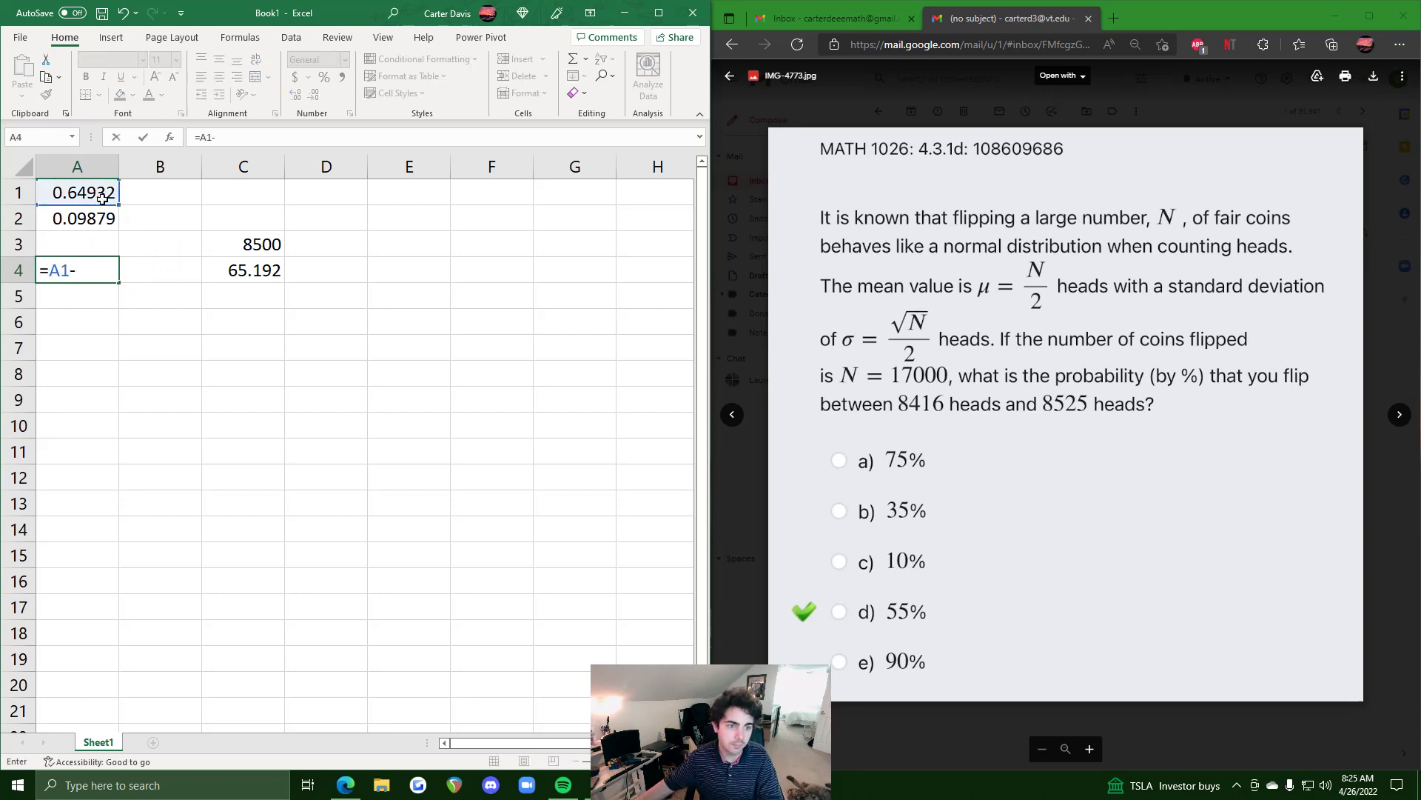
click(90, 219)
key(Return)
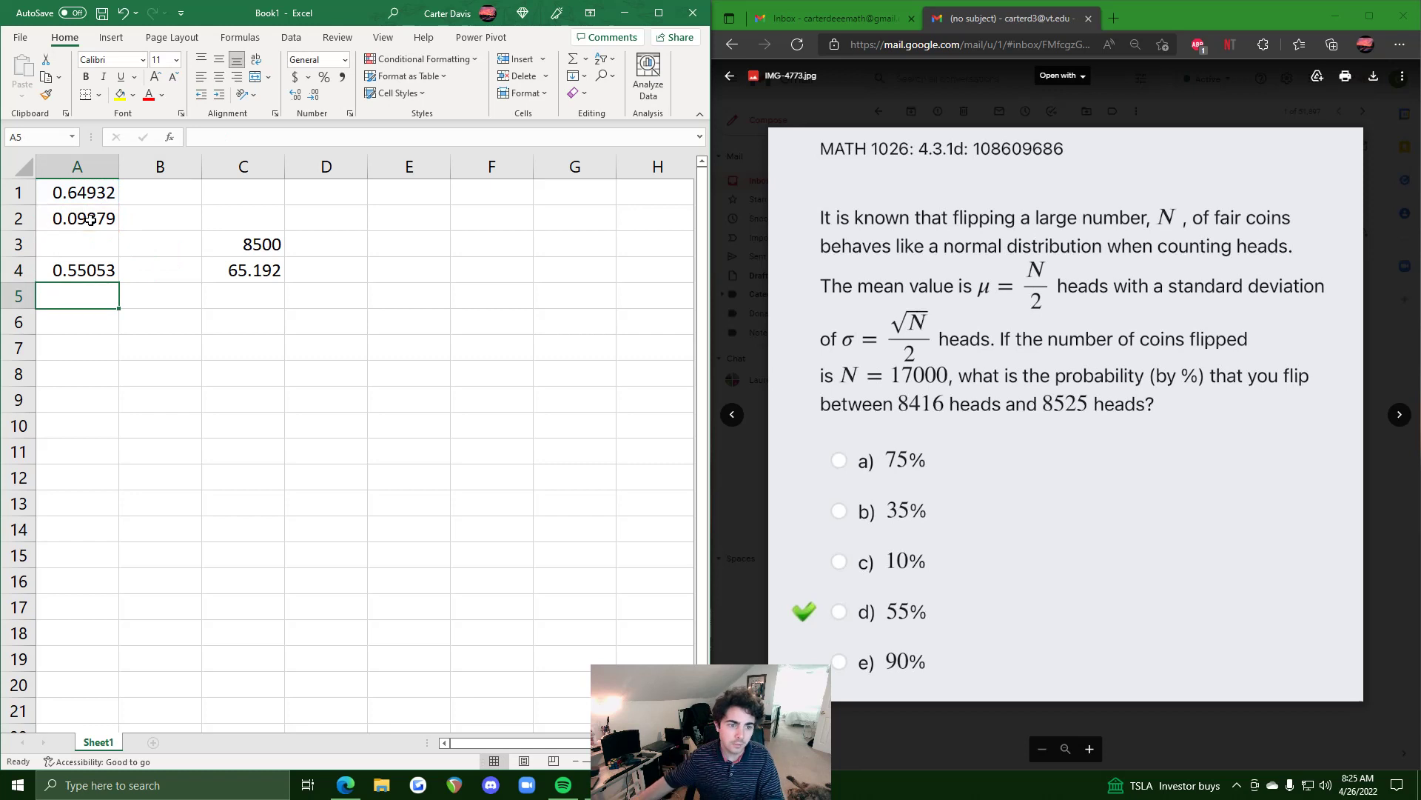
click(69, 276)
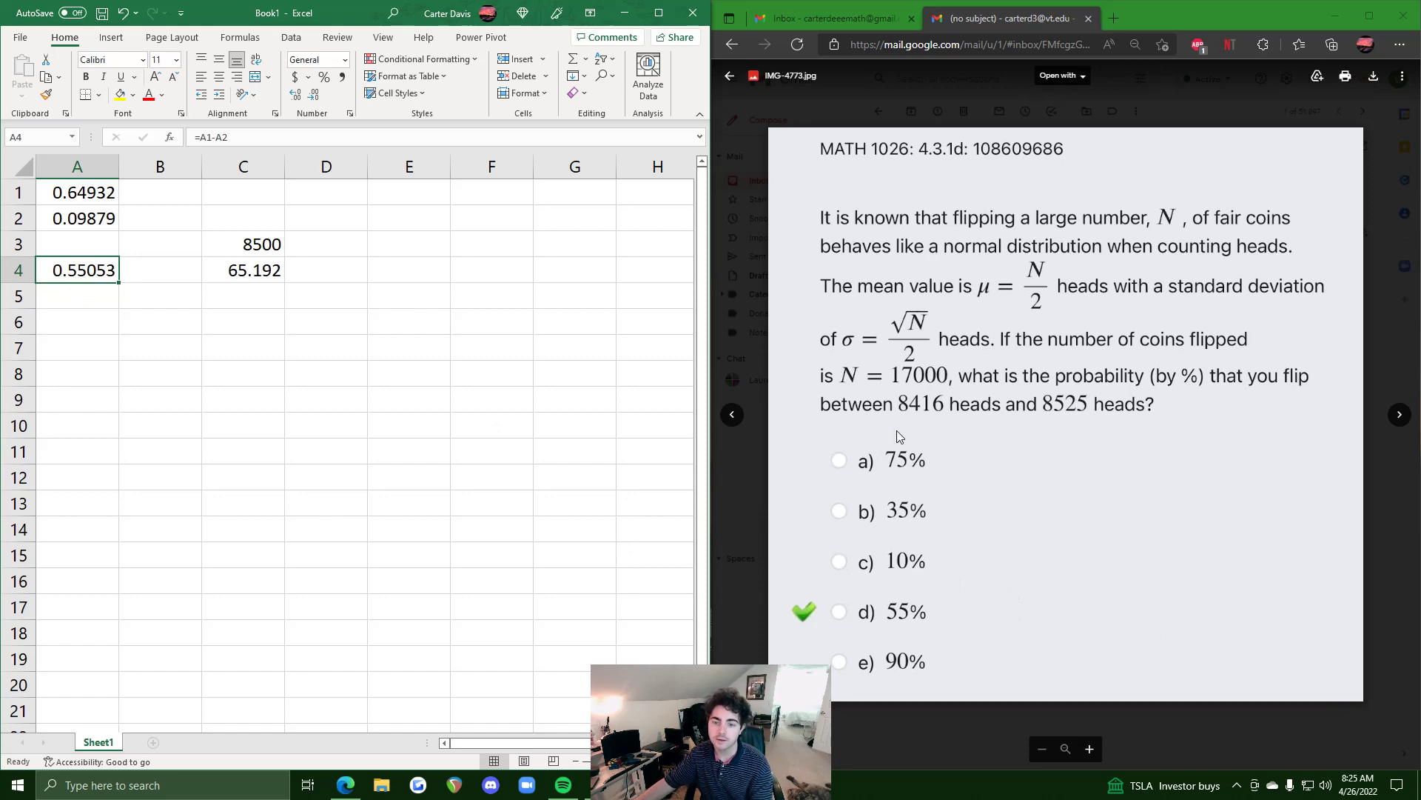
- Review the earlier greater-than and less-than question images, and return to the question between 8416 and 8525 heads
click(732, 414)
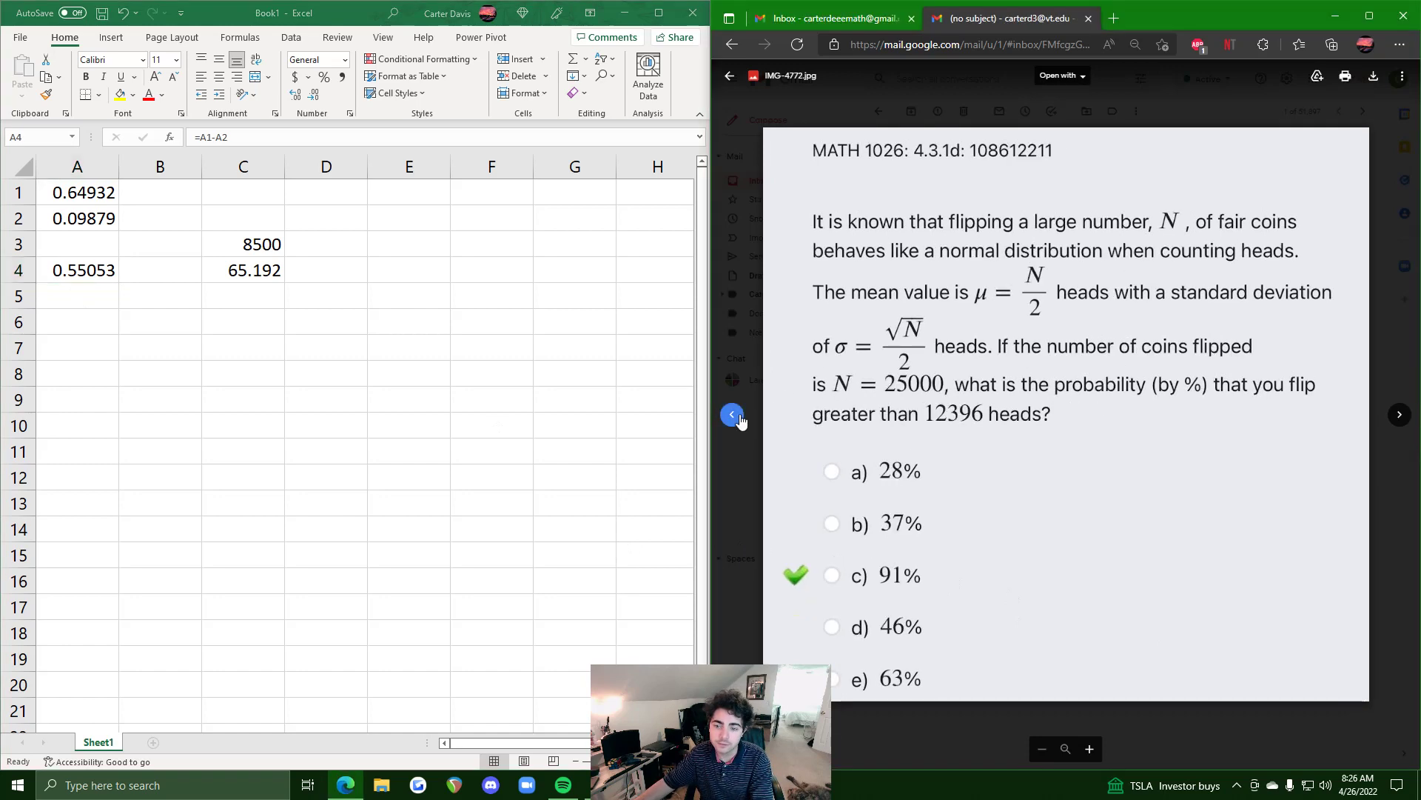
click(732, 414)
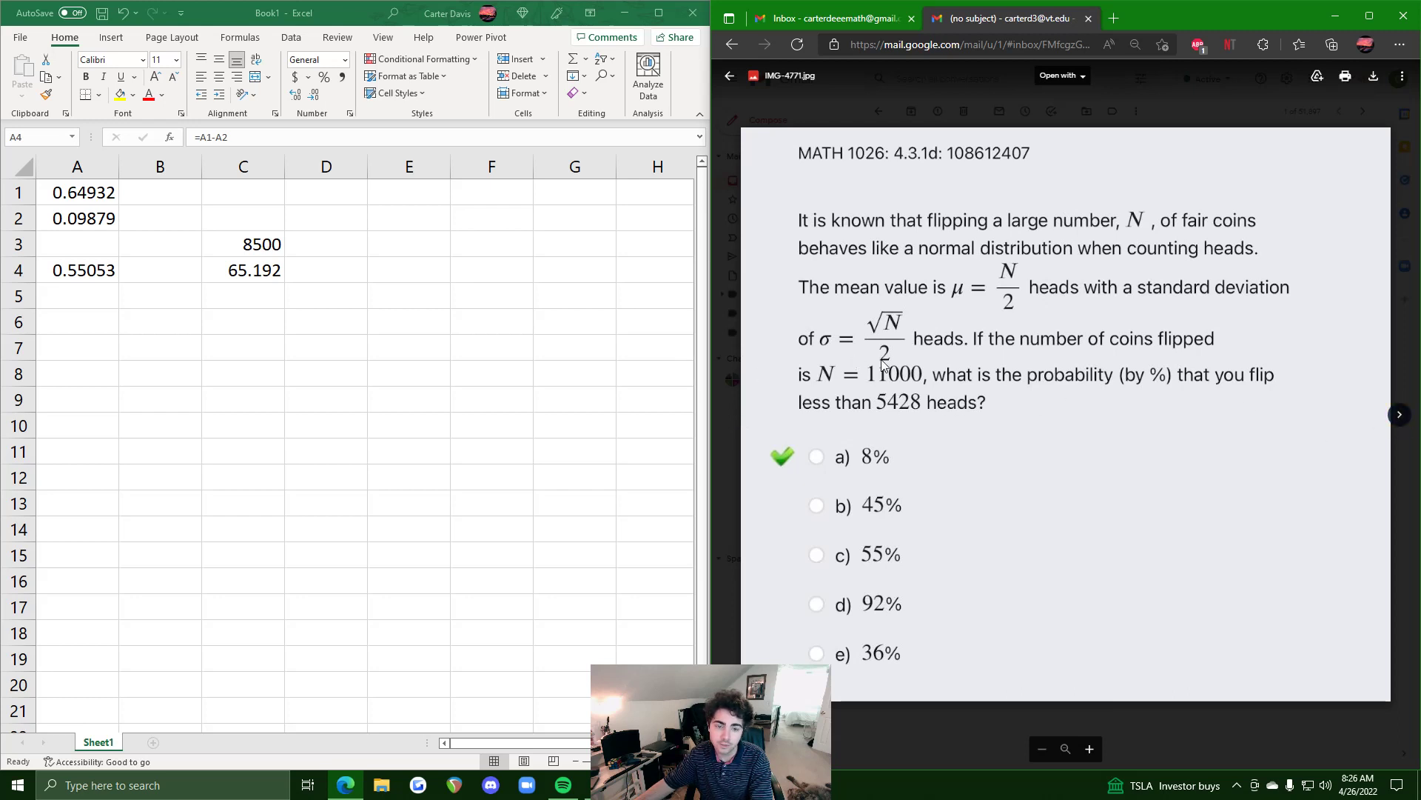
click(1398, 415)
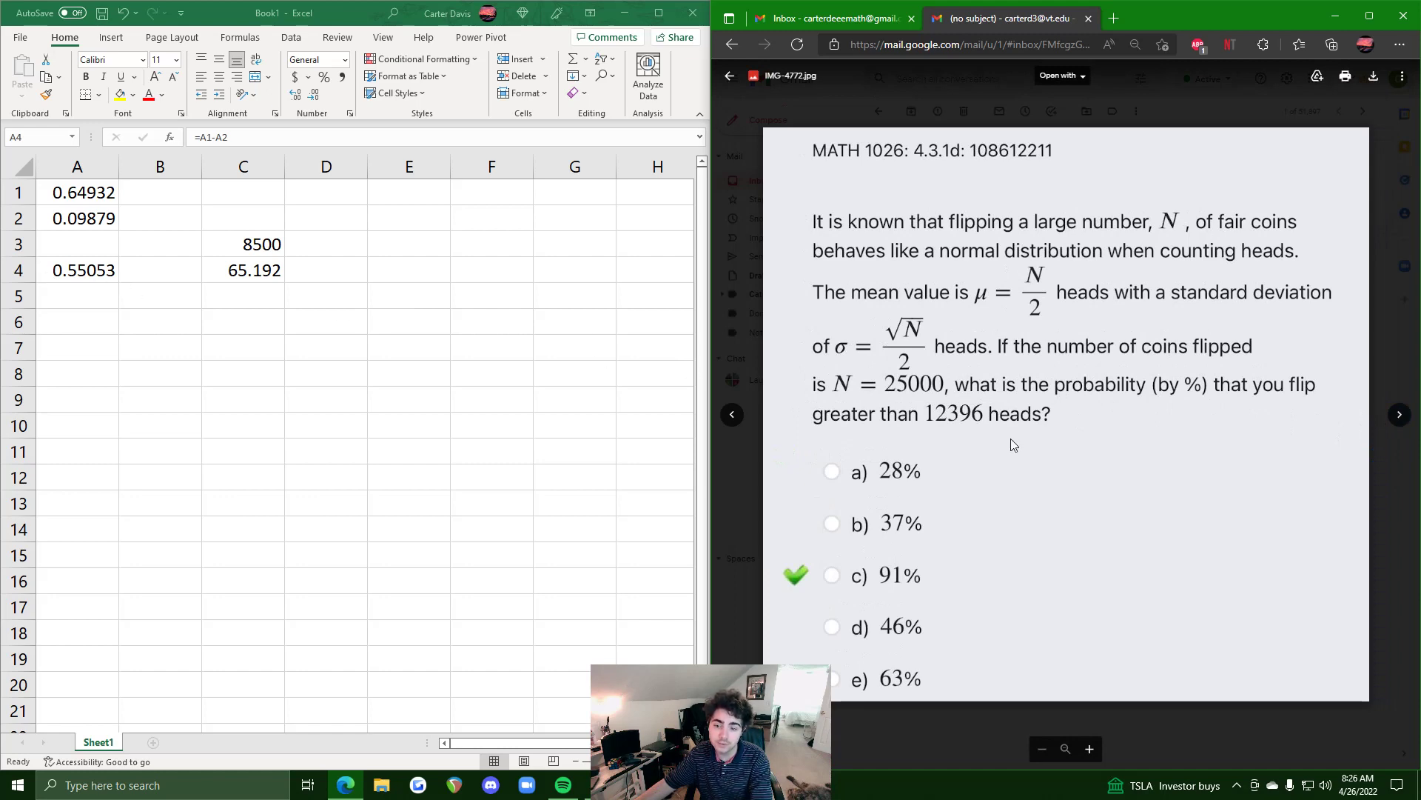
click(1398, 414)
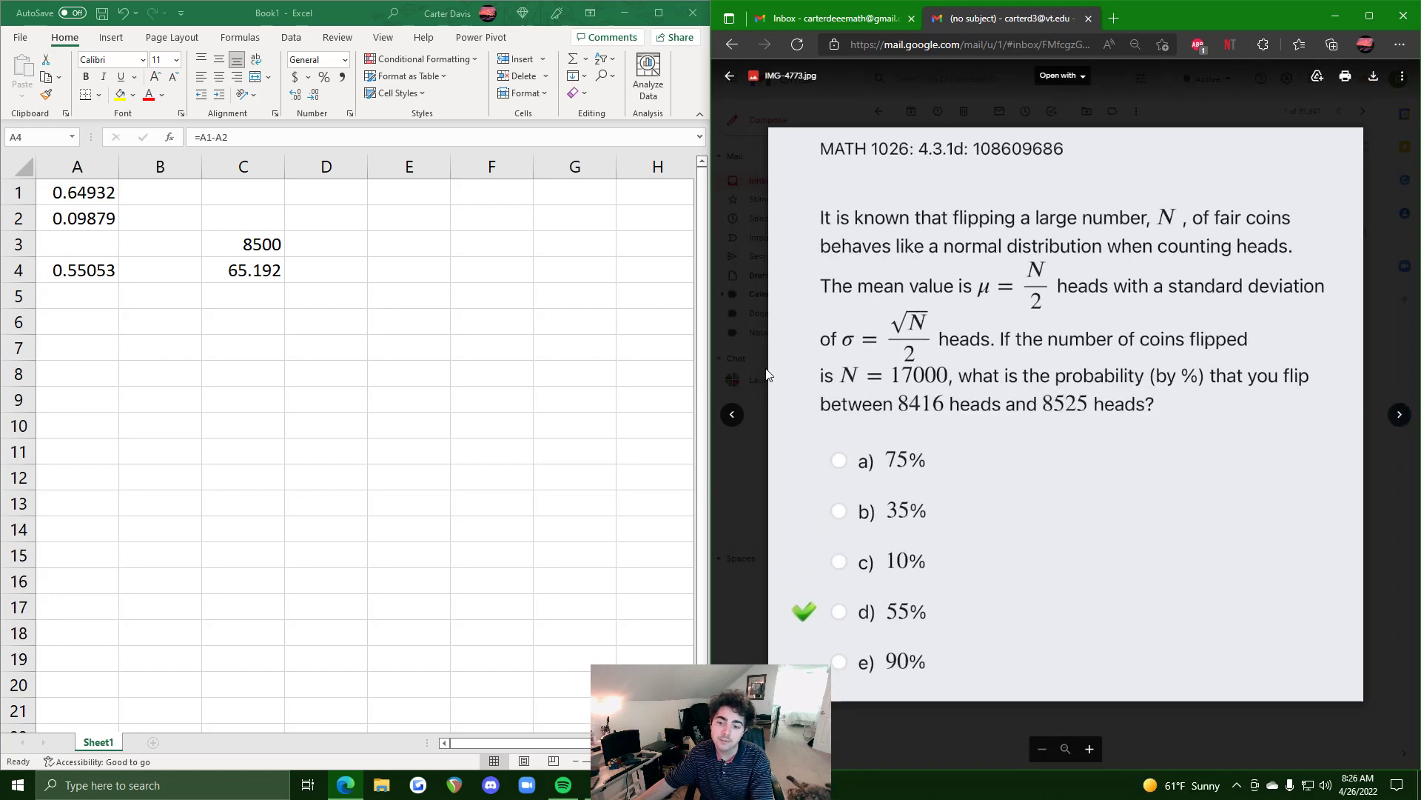